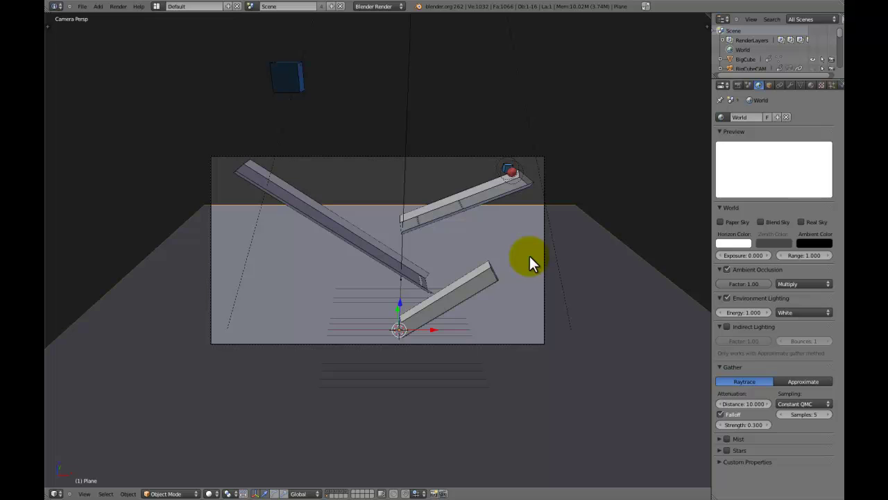
# Step: Play the baked physics animation with Alt+A and watch it through the scene camera
pyautogui.hotkey('alt', 'a')
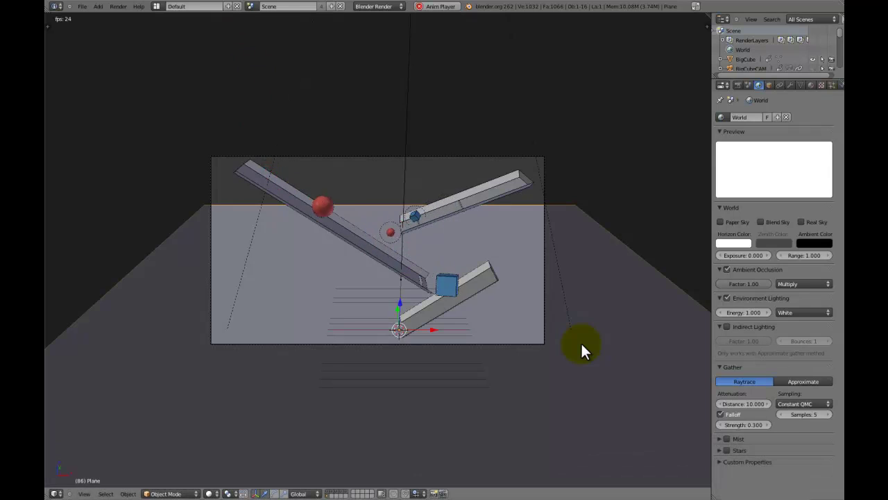
pyautogui.scroll(5, 369, 282)
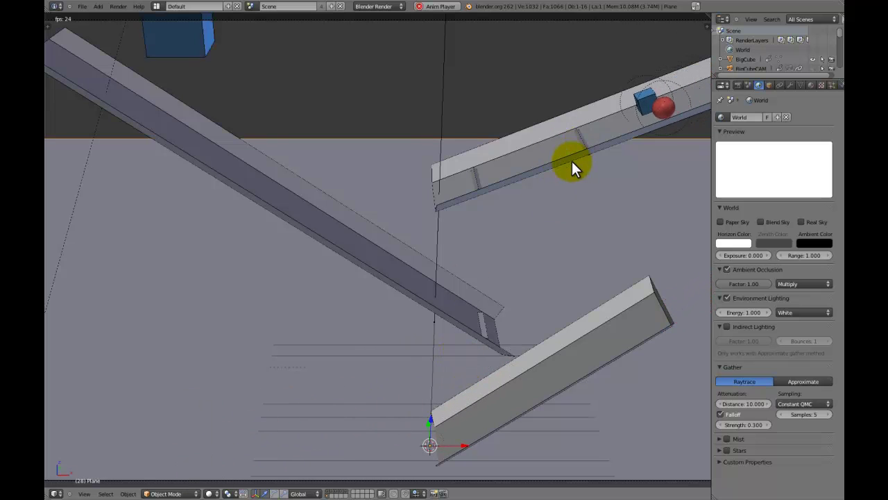
pyautogui.scroll(-2, 564, 203)
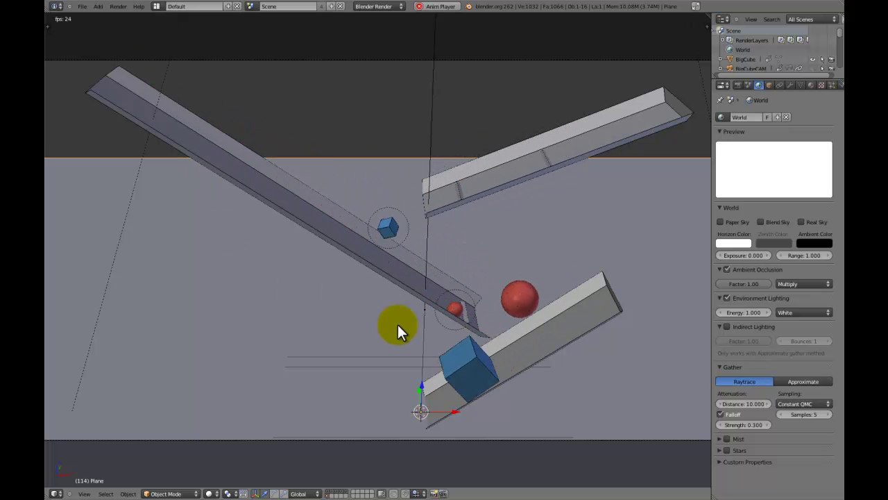
pyautogui.press('KP_0')
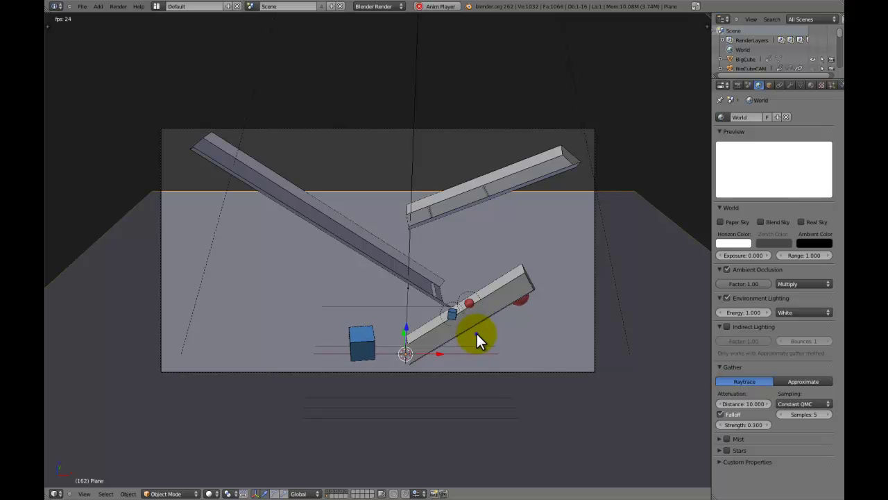
# Step: Reload the default startup scene and enter Edit Mode on the cube
pyautogui.hotkey('ctrl', 'n')
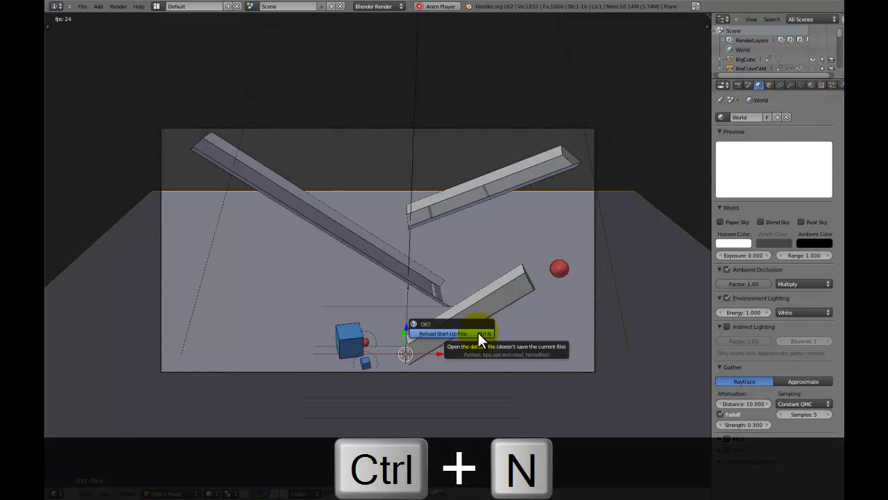
pyautogui.click(478, 334)
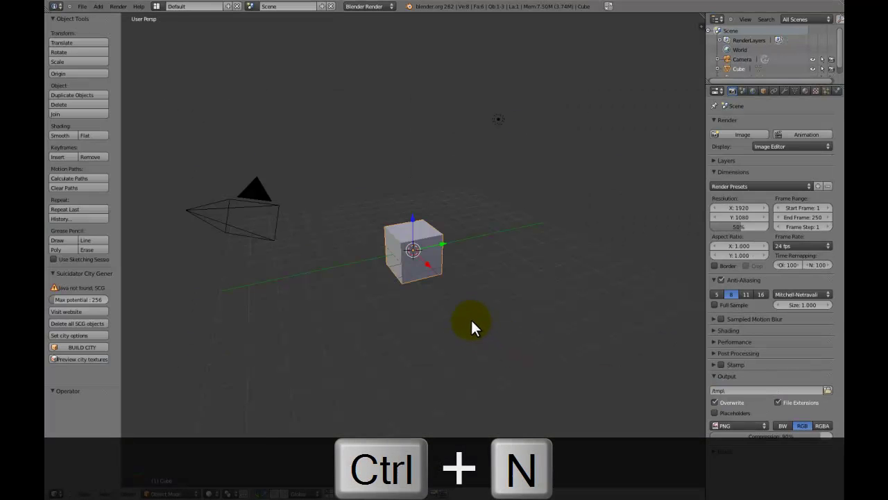
pyautogui.press('Tab')
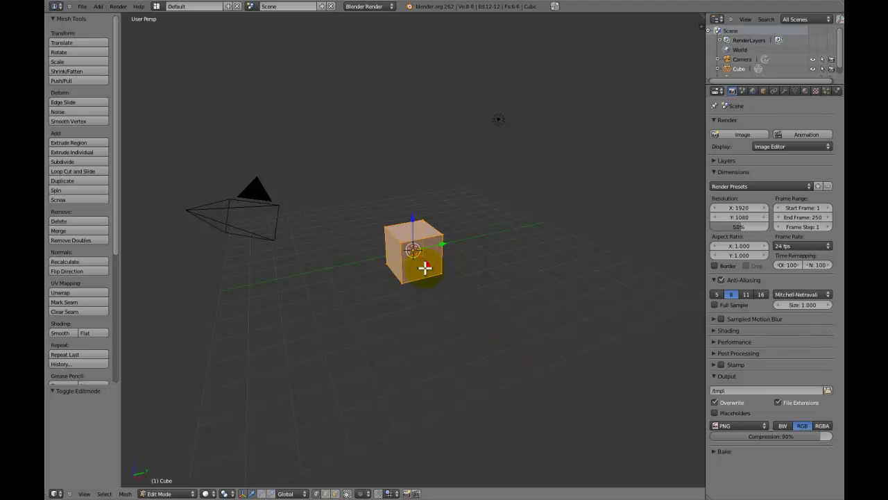
pyautogui.scroll(3, 380, 239)
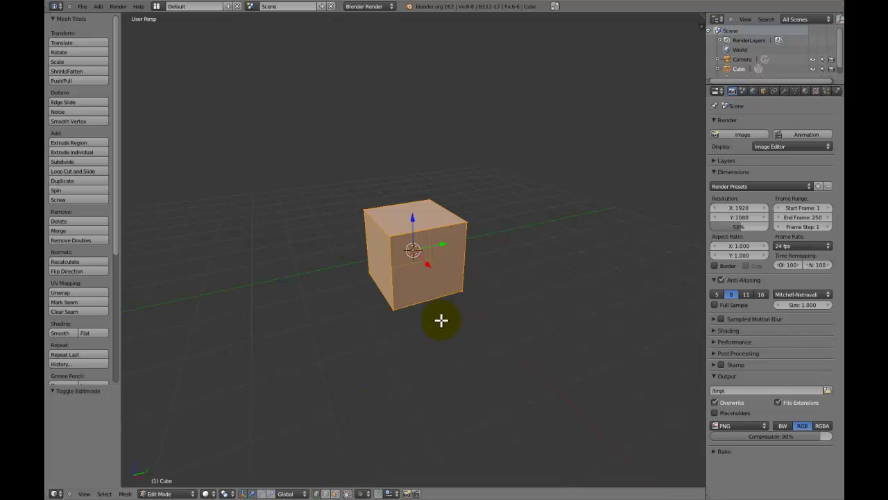
# Step: Raise the cube's mesh 1 unit along Z and return to Object Mode
pyautogui.press('g')
pyautogui.press('z')
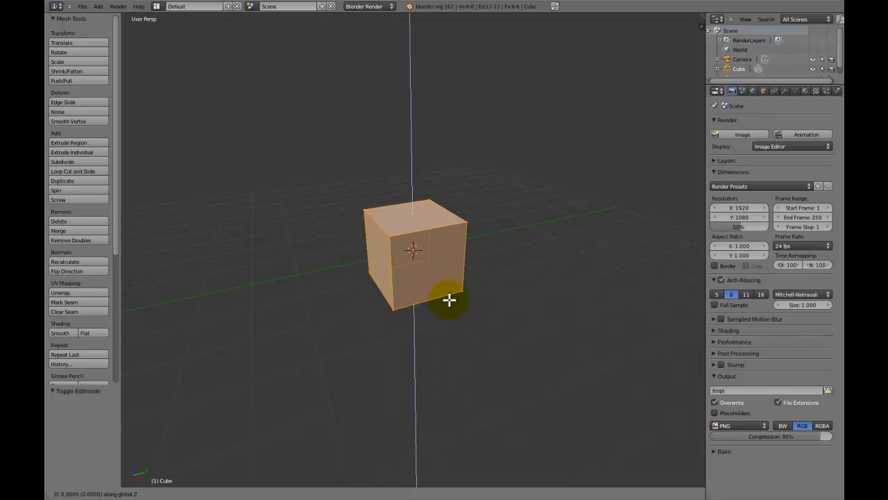
pyautogui.press('1')
pyautogui.click(449, 300)
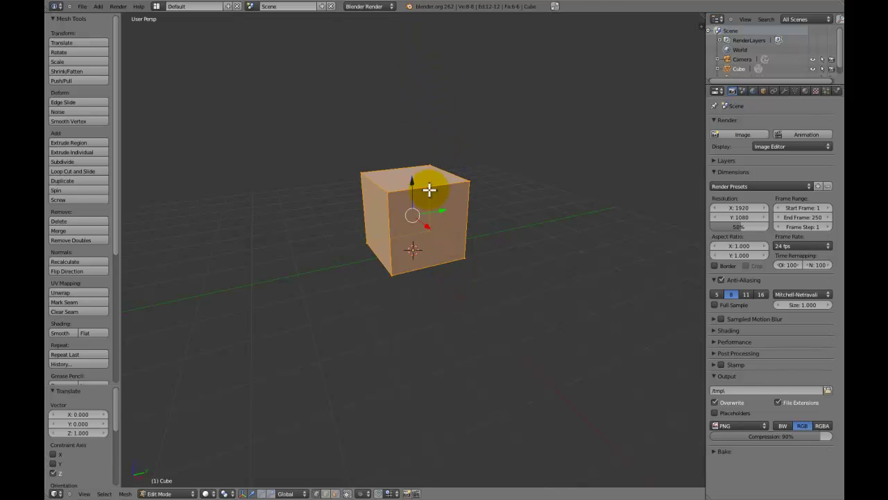
pyautogui.press('Tab')
# Step: Inspect the raised cube from the front and above, then re-enter Edit Mode
pyautogui.moveTo(395, 252); pyautogui.dragTo(419, 206, button='middle')
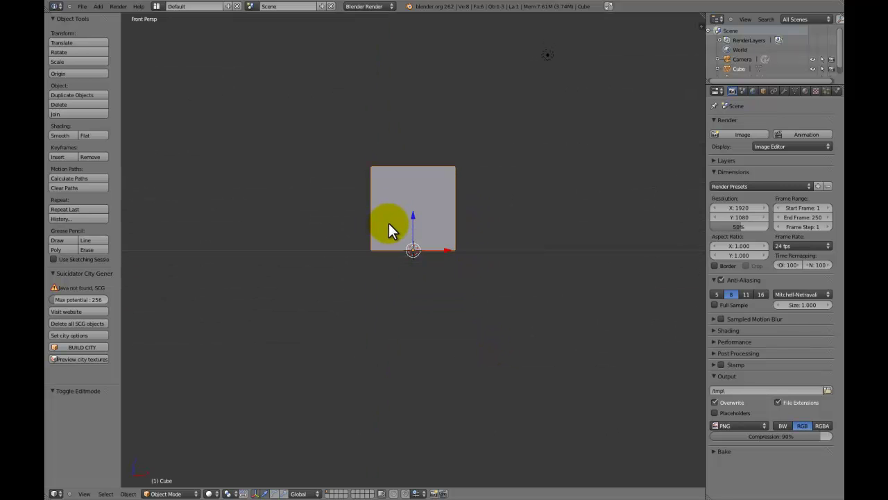
pyautogui.press('KP_1')
pyautogui.moveTo(415, 261); pyautogui.dragTo(421, 318, button='middle')
pyautogui.press('Tab')
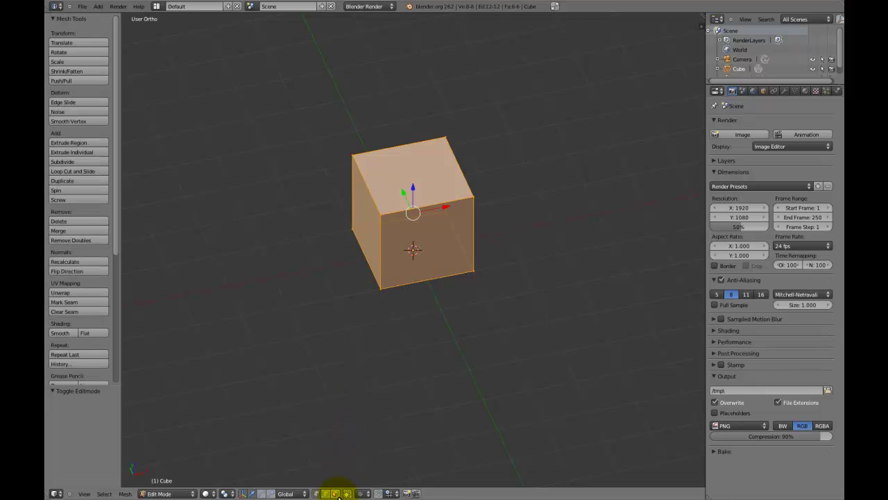
# Step: In face-select mode, select the cube's top and left faces and delete them
pyautogui.rightClick(412, 175)
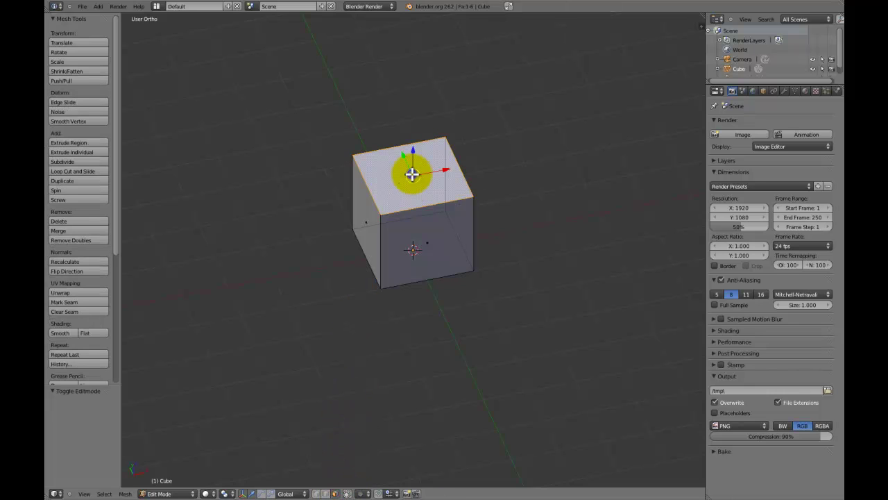
pyautogui.press('x')
pyautogui.press('a')
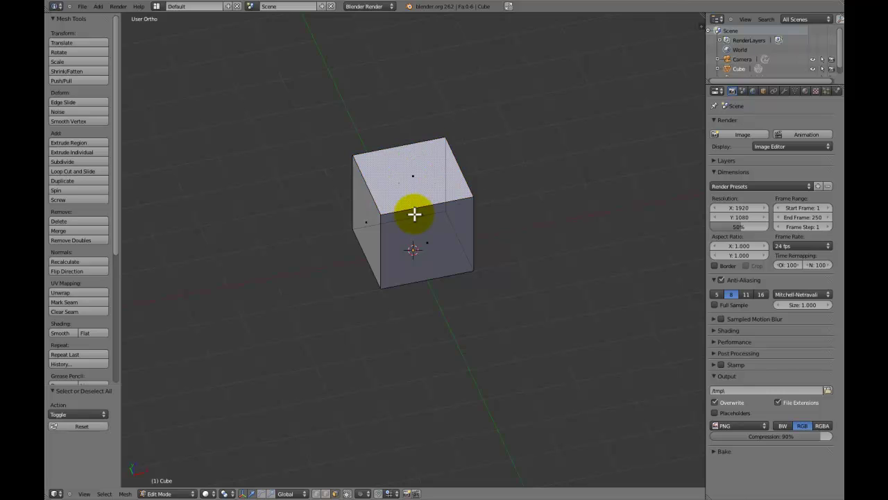
pyautogui.rightClick(416, 179)
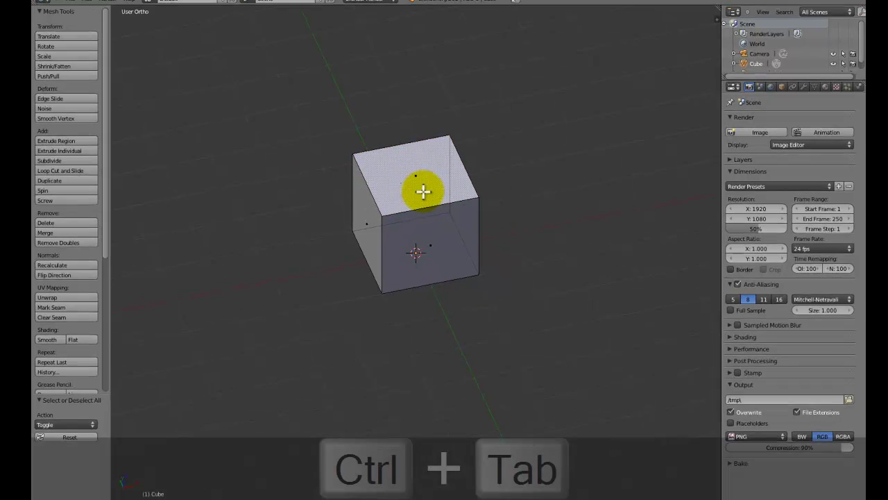
pyautogui.hotkey('ctrl', 'Tab')
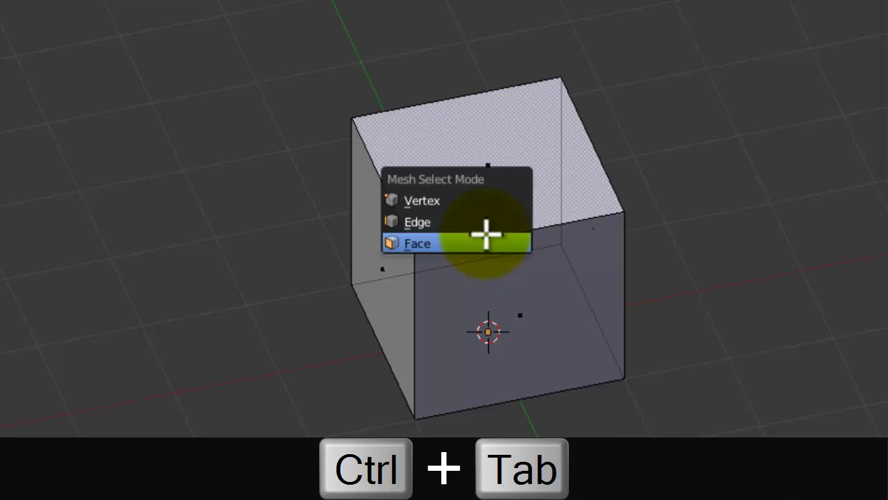
pyautogui.click(486, 239)
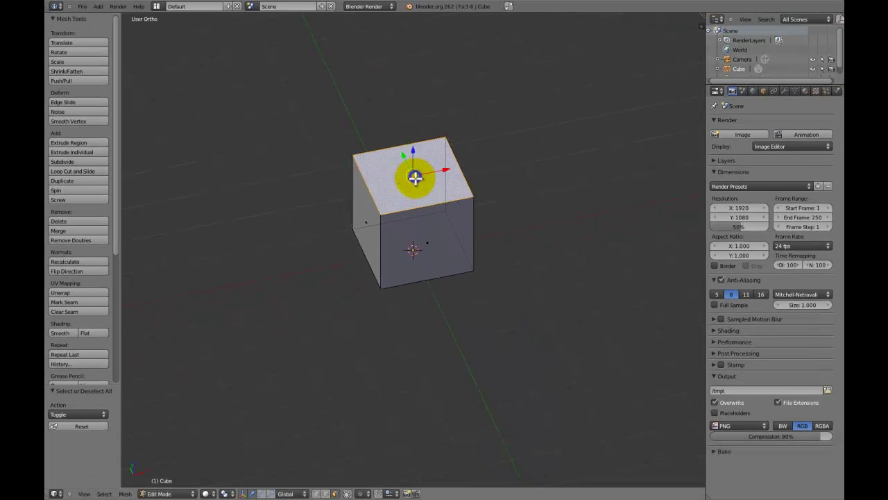
pyautogui.keyDown('shift'); pyautogui.rightClick(366, 222); pyautogui.keyUp('shift')
pyautogui.press('x')
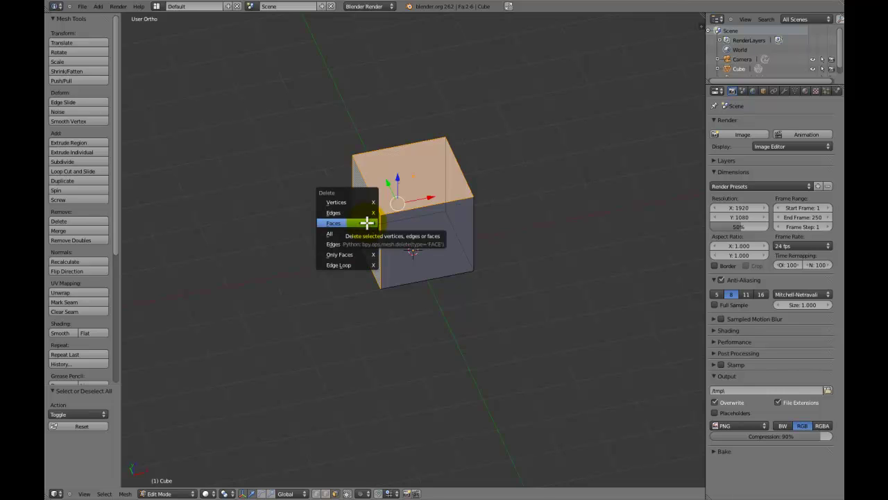
pyautogui.click(367, 222)
# Step: Snap the 3D cursor to the world centre and return to Object Mode
pyautogui.hotkey('shift', 's')
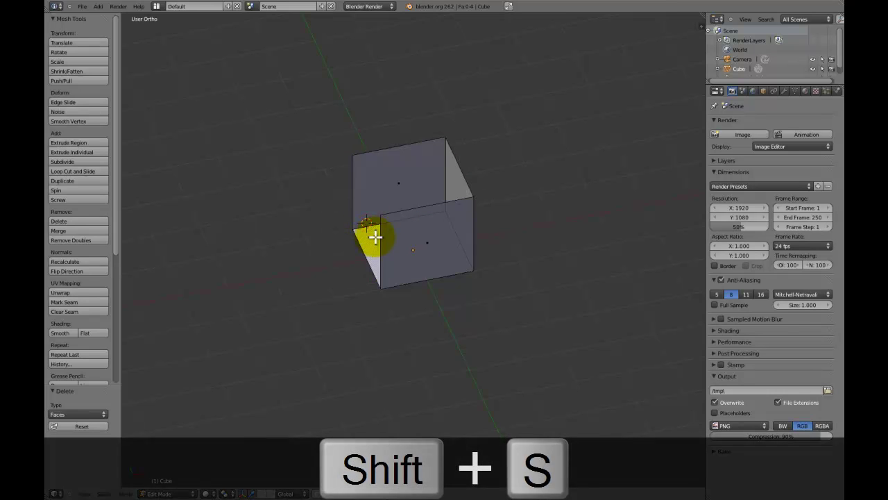
pyautogui.click(374, 266)
pyautogui.moveTo(375, 266); pyautogui.dragTo(397, 230, button='middle')
pyautogui.press('Tab')
# Step: Lower the open box's top rim along Z to form shallow walls
pyautogui.scroll(2, 419, 278)
pyautogui.scroll(4, 418, 276)
pyautogui.scroll(-4, 397, 231)
pyautogui.scroll(-1, 397, 231)
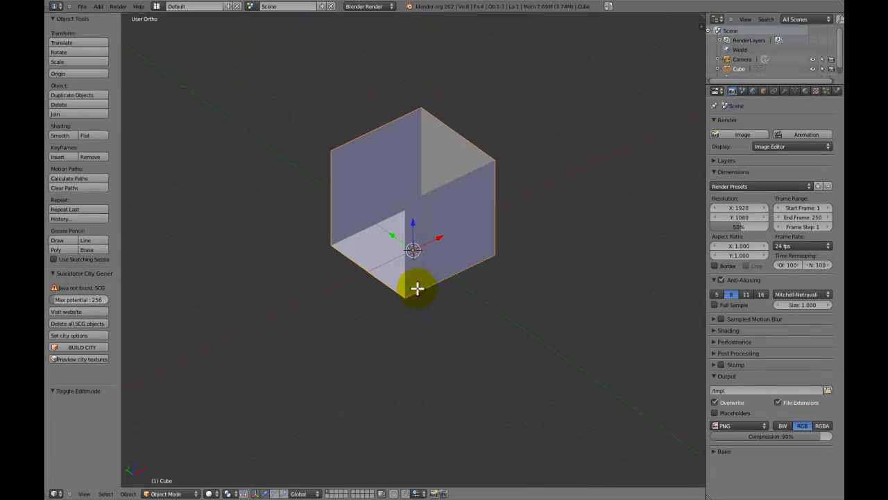
pyautogui.press('Tab')
pyautogui.click(336, 493)
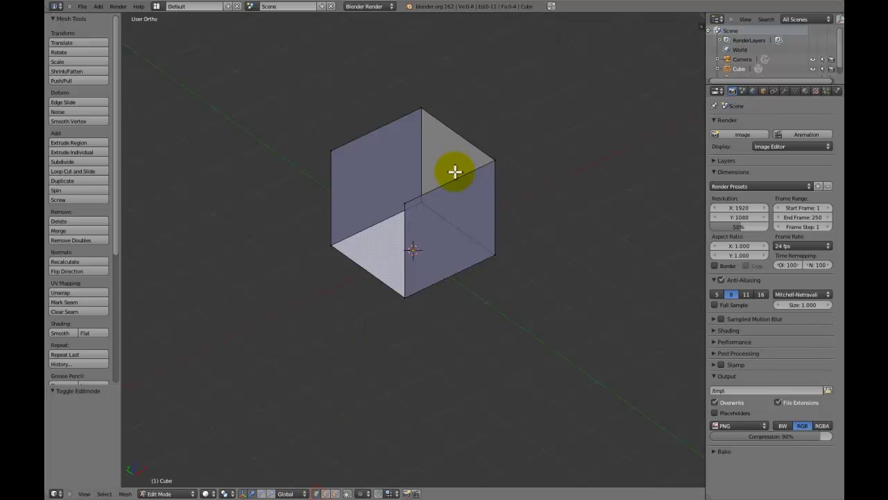
pyautogui.scroll(-3, 397, 249)
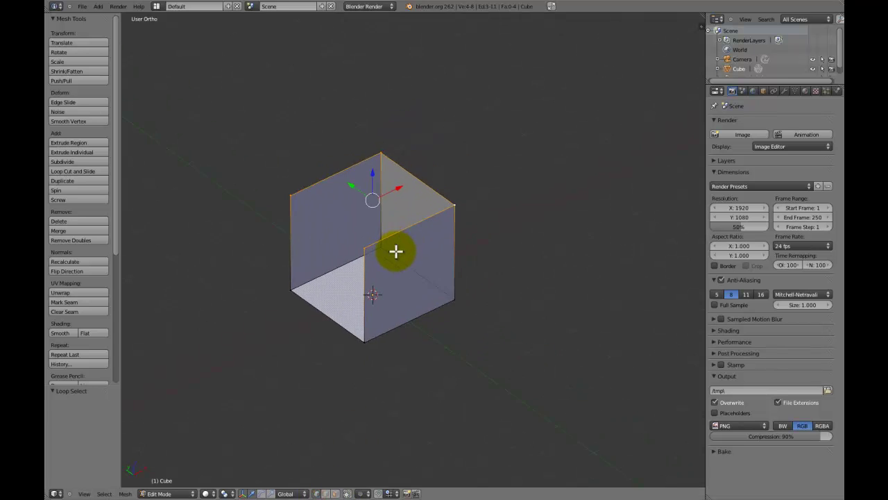
pyautogui.moveTo(393, 236); pyautogui.dragTo(418, 232, button='middle')
pyautogui.press('g')
pyautogui.press('z')
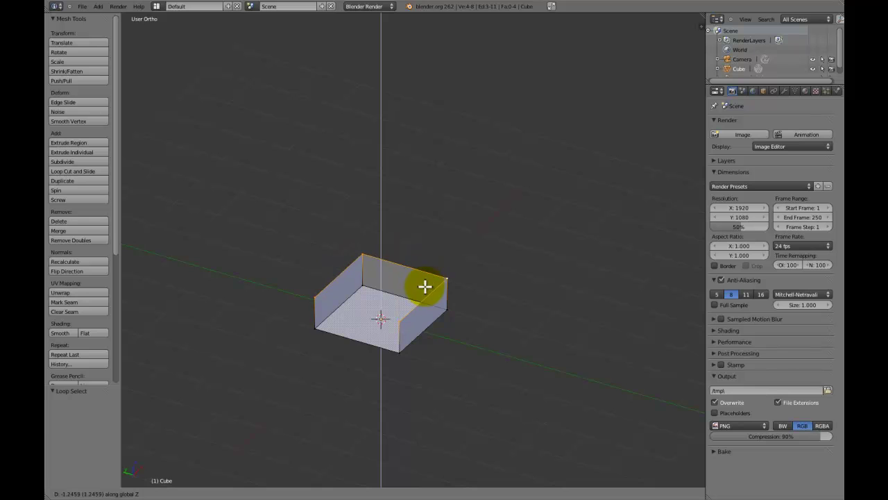
pyautogui.click(437, 302)
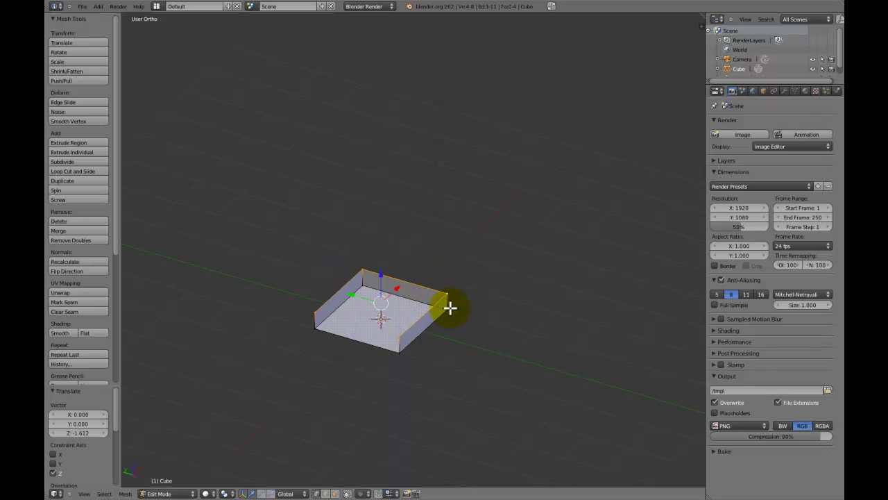
# Step: Scale the tray slightly along Y and deselect the whole mesh
pyautogui.moveTo(451, 307); pyautogui.dragTo(389, 223, button='middle')
pyautogui.press('s')
pyautogui.press('x')
pyautogui.press('y')
pyautogui.click(489, 319)
pyautogui.press('a')
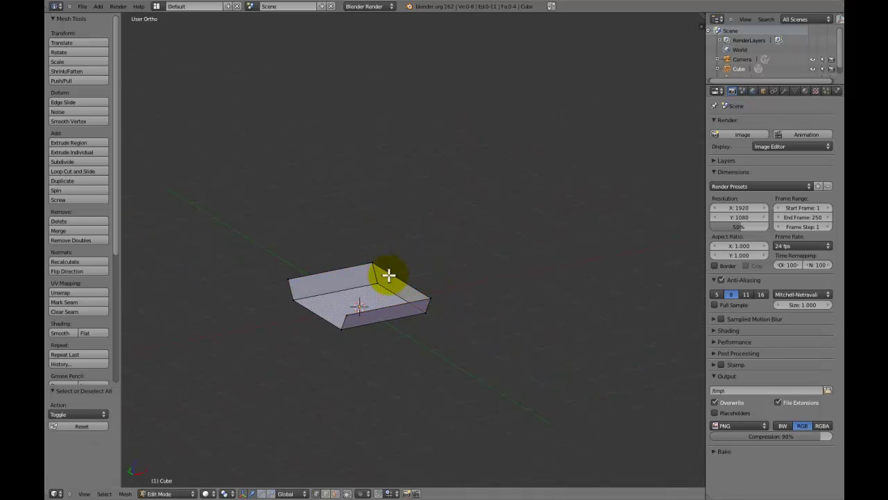
pyautogui.moveTo(394, 304); pyautogui.dragTo(441, 304, button='middle')
# Step: Scale the whole tray mesh by a factor of 3
pyautogui.rightClick(441, 304)
pyautogui.press('Tab')
pyautogui.moveTo(414, 272); pyautogui.dragTo(392, 292, button='middle')
pyautogui.press('Tab')
pyautogui.scroll(-4, 395, 291)
pyautogui.press('a')
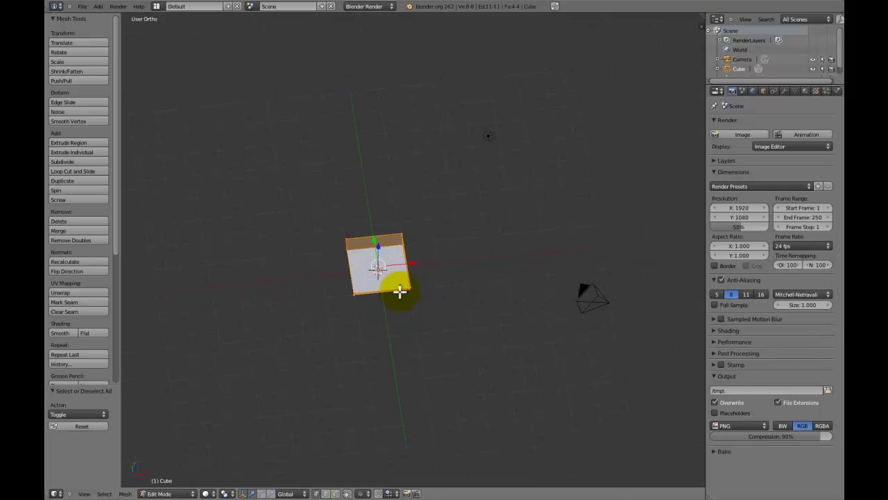
pyautogui.press('s')
pyautogui.press('3')
pyautogui.press('Return')
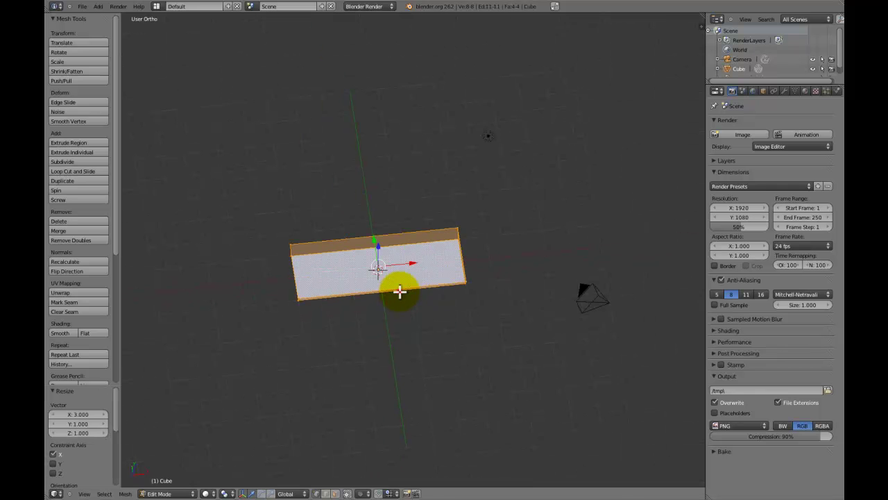
# Step: Shift a single tray vertex slightly along X
pyautogui.moveTo(400, 291); pyautogui.dragTo(438, 303, button='middle')
pyautogui.scroll(3, 438, 303)
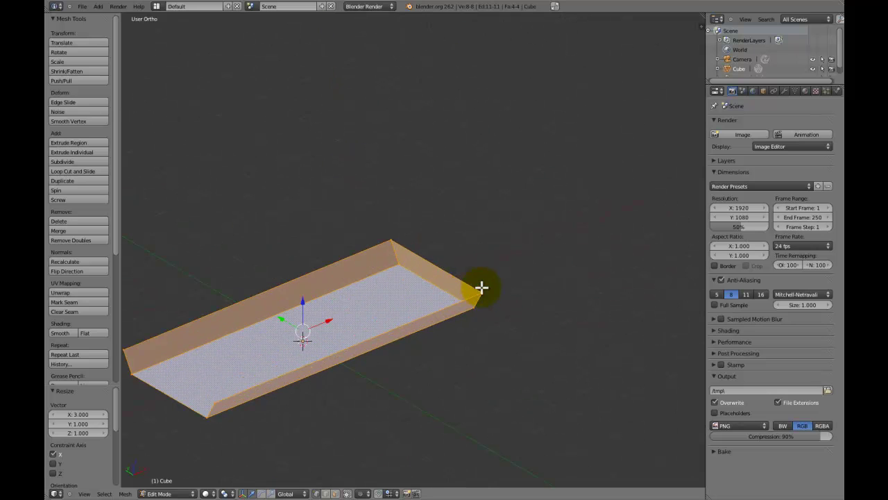
pyautogui.rightClick(480, 290)
pyautogui.moveTo(404, 238); pyautogui.dragTo(407, 373, button='middle')
pyautogui.press('g')
pyautogui.press('x')
pyautogui.click(398, 248)
# Step: Select the tray's rim edge loop and stretch it 1.169 along Y
pyautogui.rightClick(452, 251)
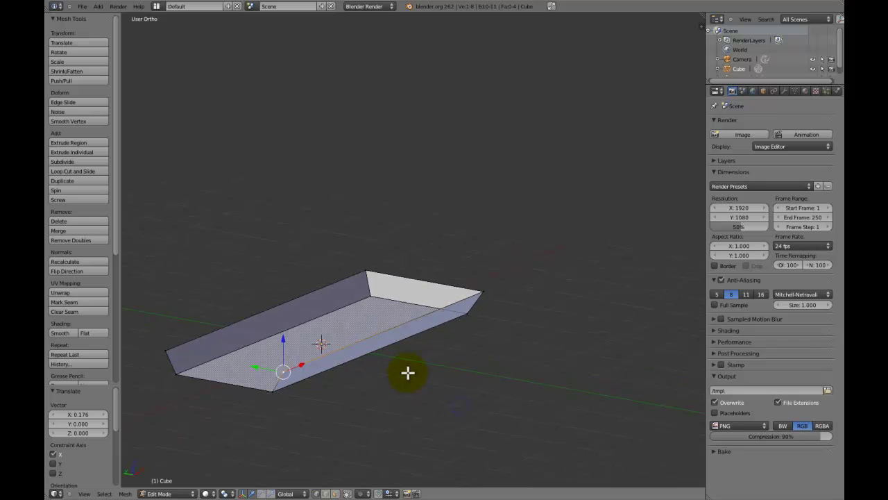
pyautogui.keyDown('alt'); pyautogui.rightClick(411, 319); pyautogui.keyUp('alt')
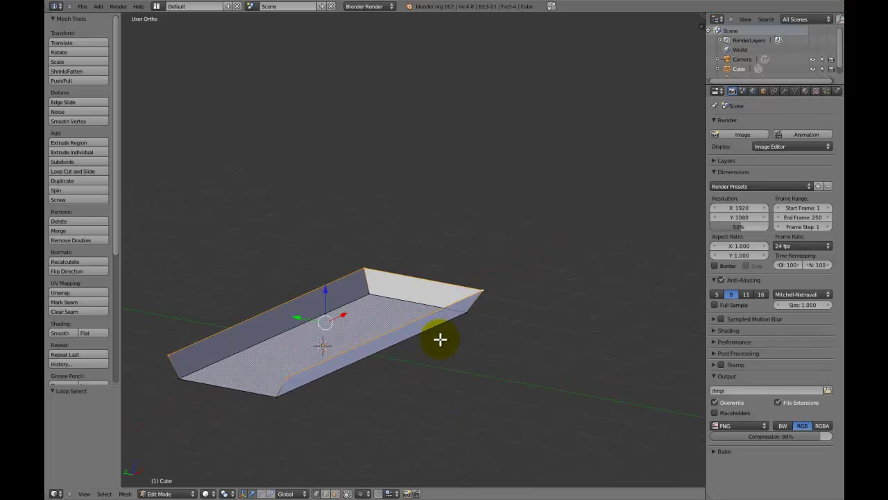
pyautogui.press('s')
pyautogui.press('y')
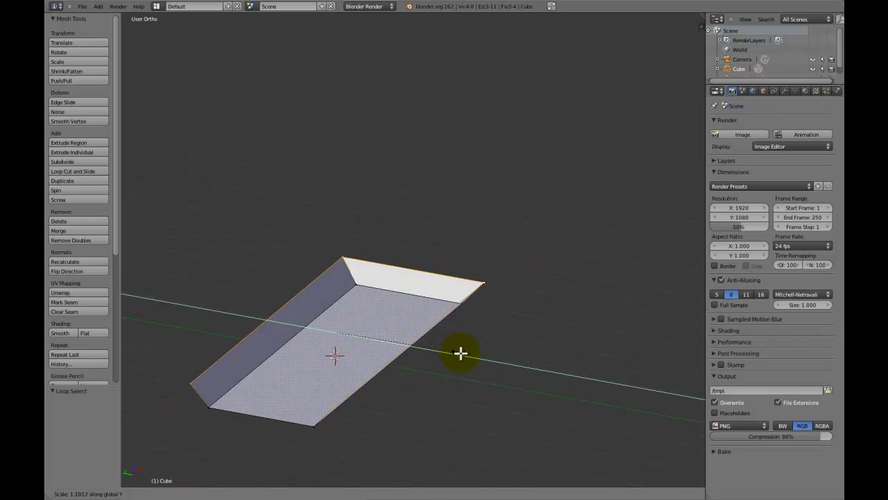
pyautogui.click(462, 354)
pyautogui.moveTo(466, 355); pyautogui.dragTo(488, 304, button='middle')
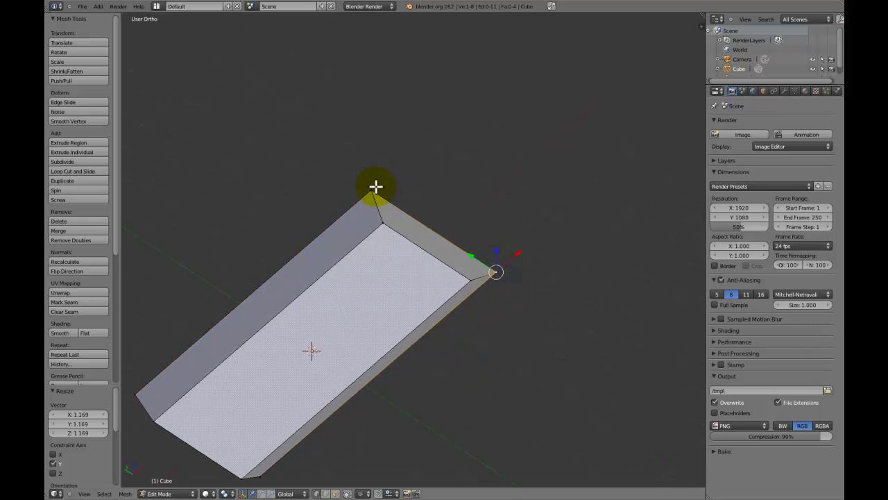
# Step: Shift that end of the tray 0.289 along X and leave Edit Mode
pyautogui.press('g')
pyautogui.press('y')
pyautogui.press('x')
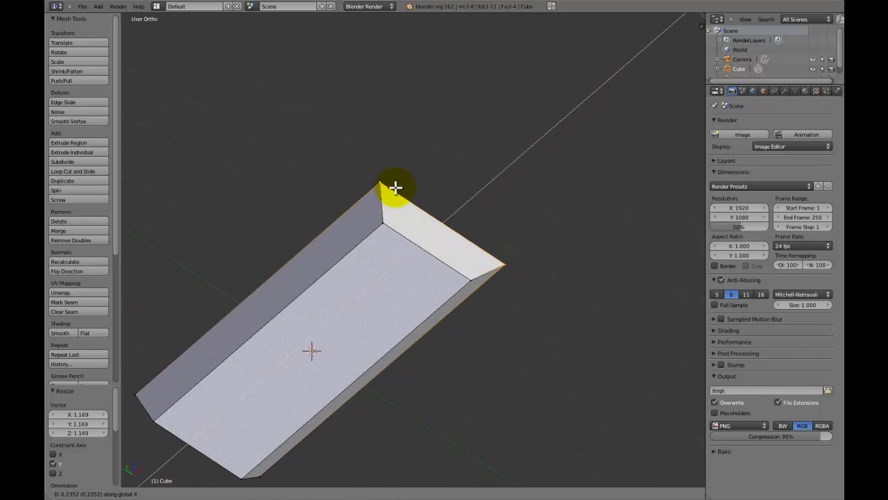
pyautogui.click(399, 186)
pyautogui.moveTo(400, 186); pyautogui.dragTo(262, 189, button='middle')
pyautogui.press('Tab')
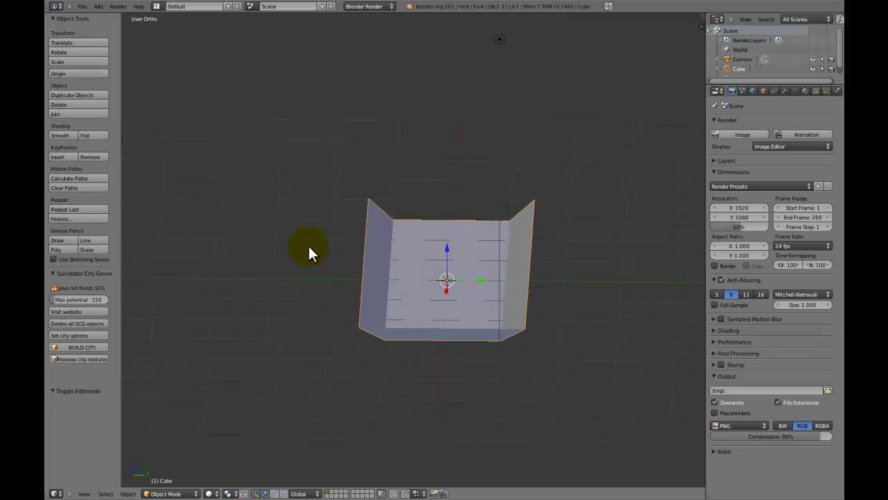
pyautogui.moveTo(311, 251); pyautogui.dragTo(458, 241, button='middle')
# Step: Add a mesh plane and scale it up to 3.631
pyautogui.press('KP_1')
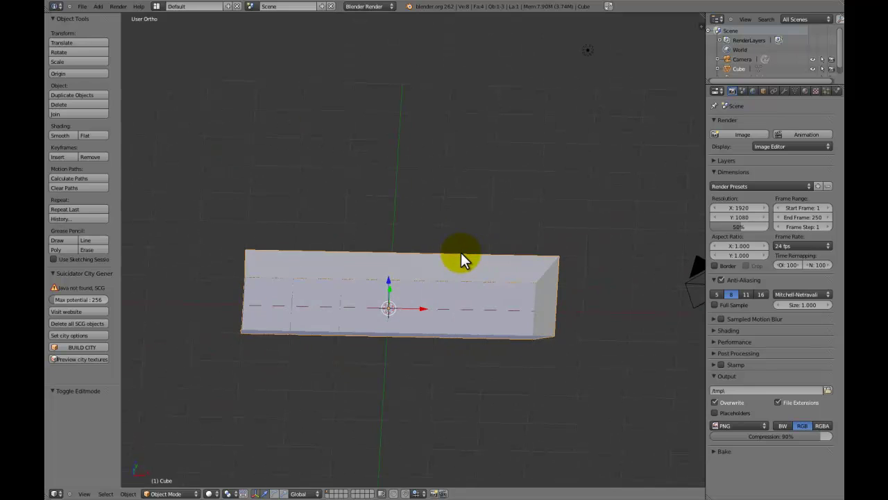
pyautogui.press('a')
pyautogui.hotkey('shift', 'a')
pyautogui.click(479, 254)
pyautogui.press('s')
pyautogui.click(495, 273)
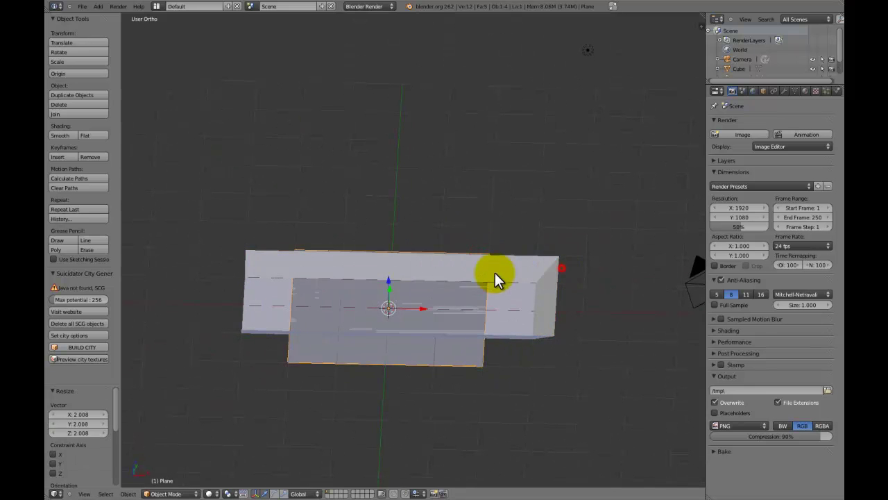
pyautogui.moveTo(495, 273); pyautogui.dragTo(504, 257, button='middle')
pyautogui.scroll(-3, 503, 247)
pyautogui.press('s')
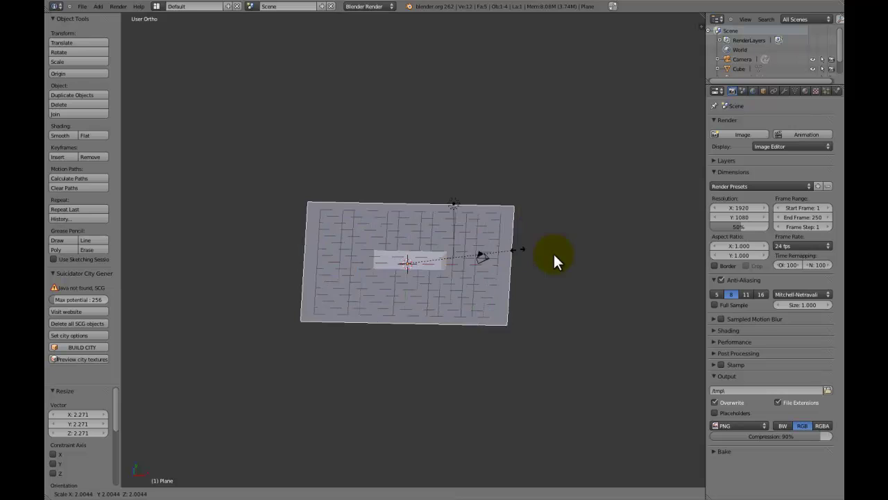
pyautogui.click(608, 251)
# Step: Select the tray and view the plane and tray from the front
pyautogui.scroll(4, 497, 257)
pyautogui.rightClick(469, 267)
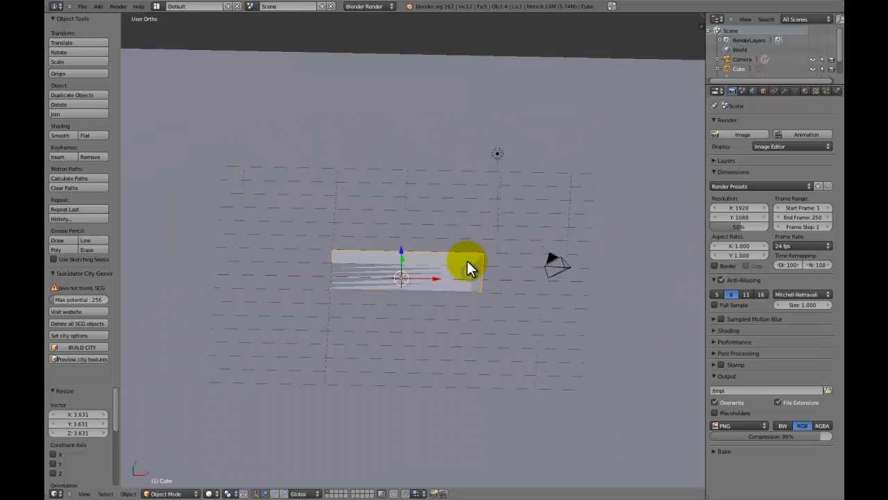
pyautogui.press('KP_1')
pyautogui.moveTo(452, 202); pyautogui.dragTo(466, 290, button='middle')
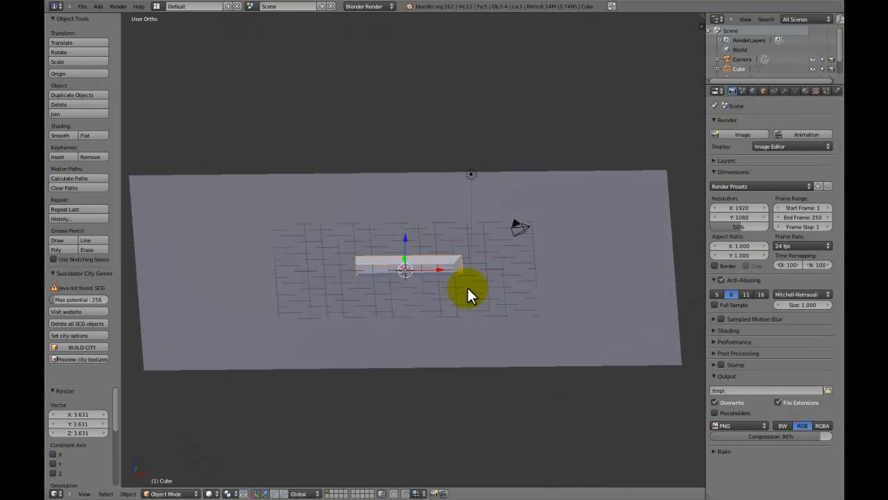
# Step: In front view, raise the chute along Z and tilt it about 40°
pyautogui.press('KP_1')
pyautogui.scroll(4, 463, 286)
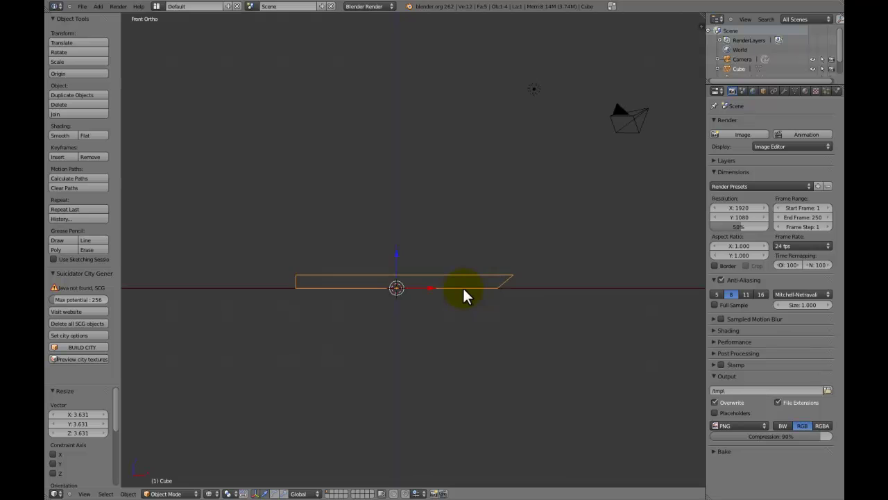
pyautogui.scroll(-4, 463, 287)
pyautogui.scroll(5, 452, 276)
pyautogui.press('g')
pyautogui.press('z')
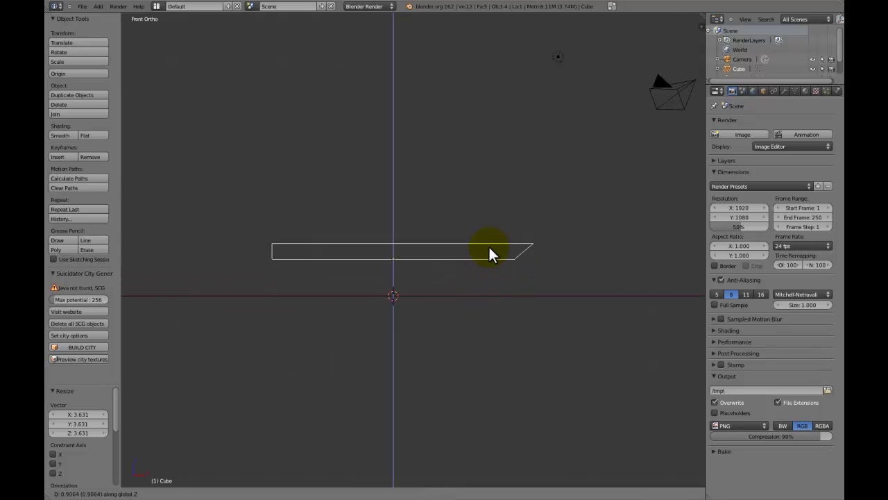
pyautogui.click(494, 215)
pyautogui.press('r')
pyautogui.click(516, 169)
# Step: Shift the tilted chute along X and lower its end to the origin
pyautogui.press('g')
pyautogui.press('x')
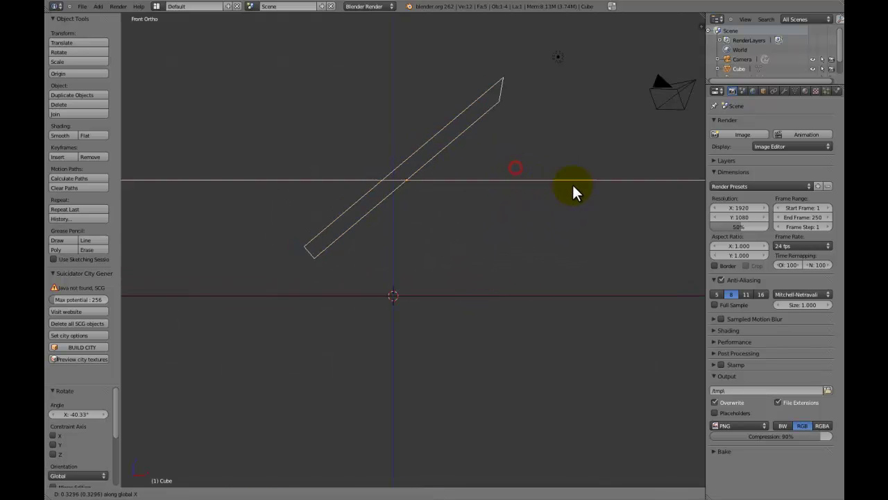
pyautogui.click(606, 210)
pyautogui.press('g')
pyautogui.press('z')
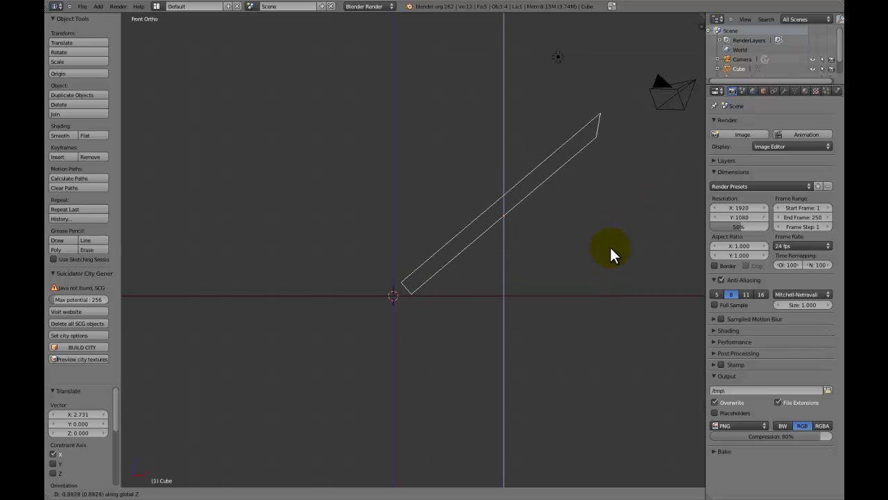
pyautogui.click(610, 246)
pyautogui.press('z')
pyautogui.moveTo(610, 246)
pyautogui.mouseDown(button='middle')
pyautogui.moveTo(435, 242)
pyautogui.moveTo(484, 276)
pyautogui.moveTo(394, 256)
pyautogui.mouseUp(button='middle')
pyautogui.press('KP_1')
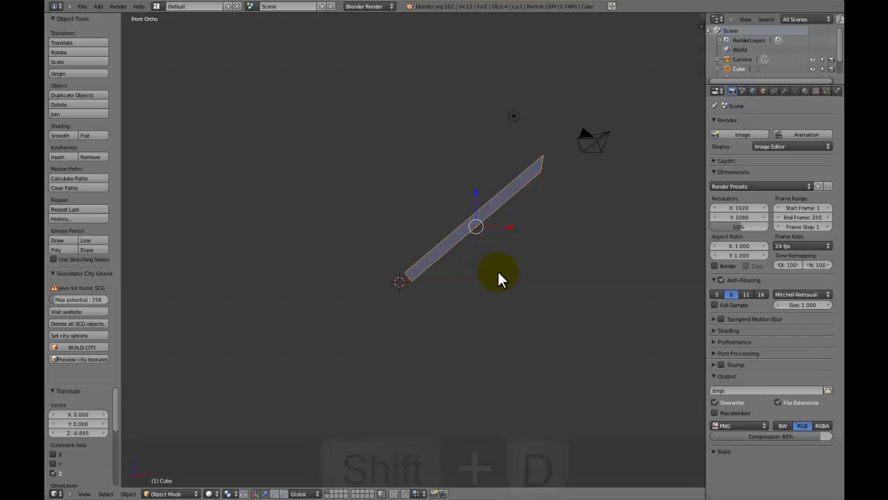
# Step: Duplicate the chute and flip the copy 180° around Z
pyautogui.hotkey('shift', 'd')
pyautogui.click(386, 222)
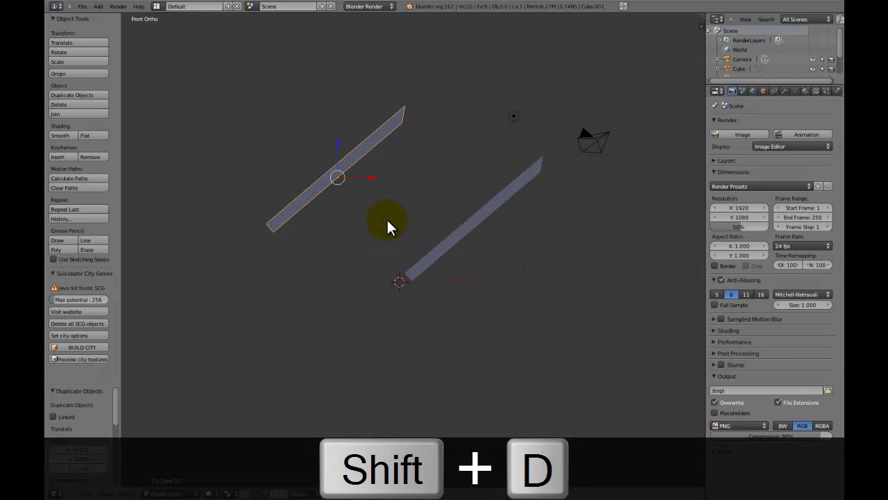
pyautogui.write('rz')
pyautogui.write('180')
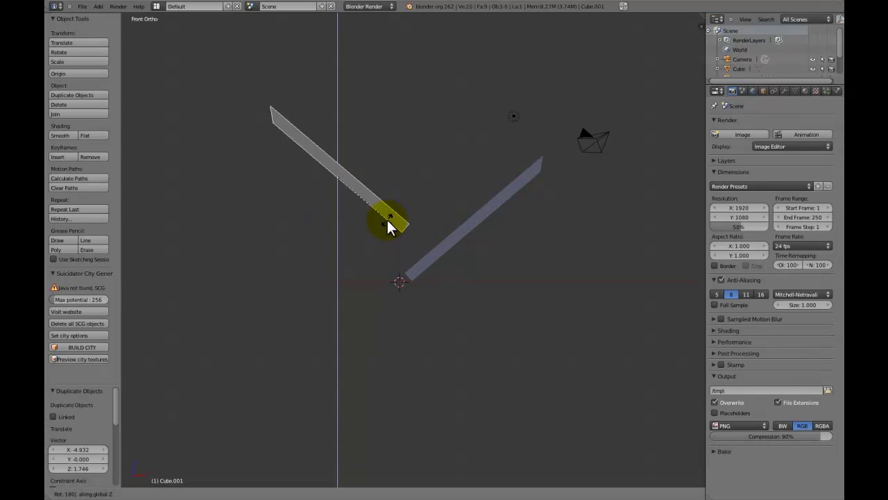
pyautogui.press('Return')
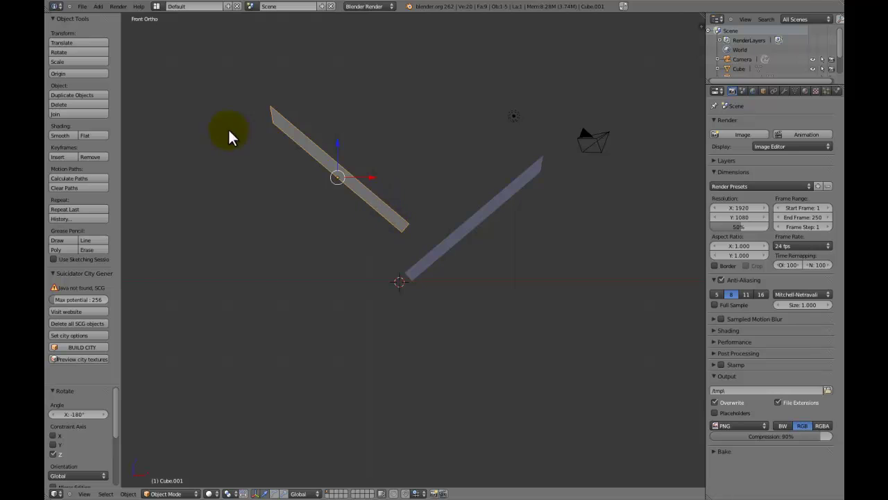
pyautogui.moveTo(229, 129); pyautogui.dragTo(428, 243, button='middle')
pyautogui.press('KP_1')
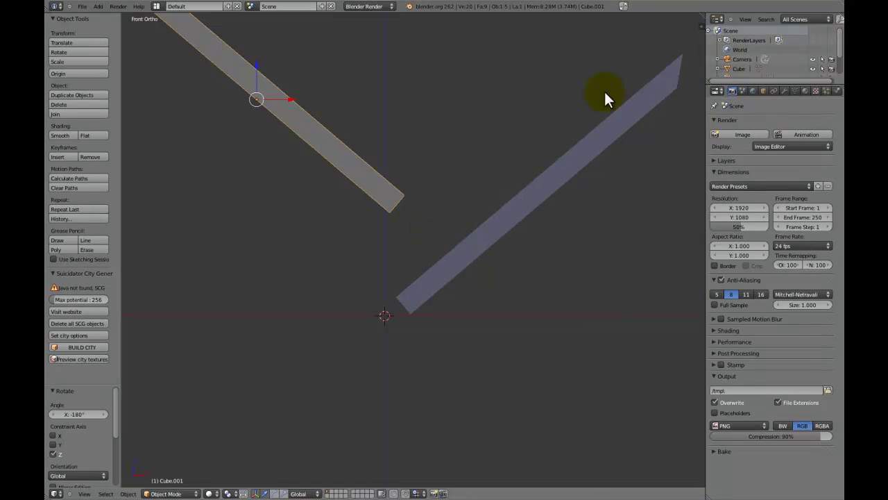
# Step: Give the copied chute a shallower tilt and place it above the first
pyautogui.scroll(-2, 444, 257)
pyautogui.press('r')
pyautogui.click(458, 247)
pyautogui.press('g')
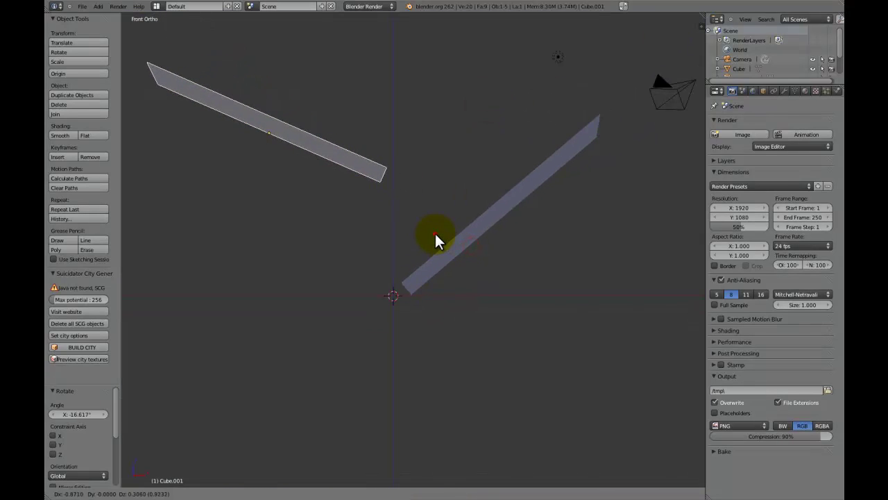
pyautogui.click(436, 241)
pyautogui.moveTo(440, 244); pyautogui.dragTo(444, 249, button='middle')
pyautogui.press('KP_1')
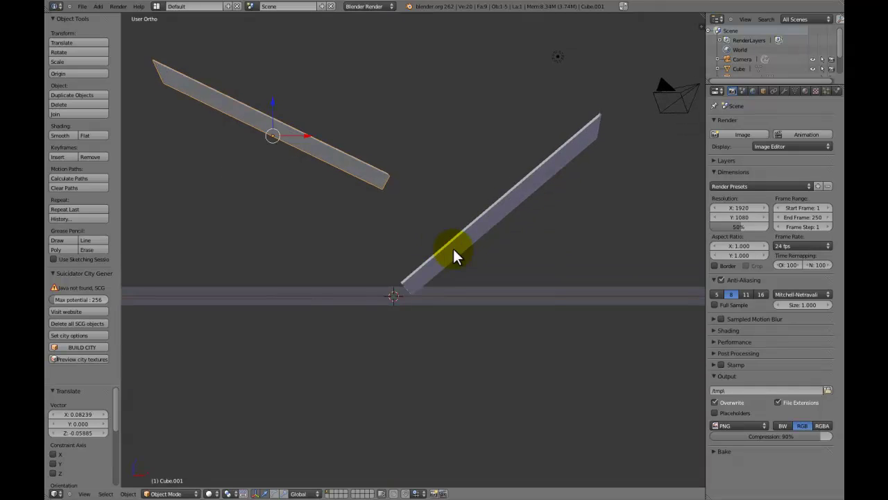
pyautogui.scroll(-3, 452, 245)
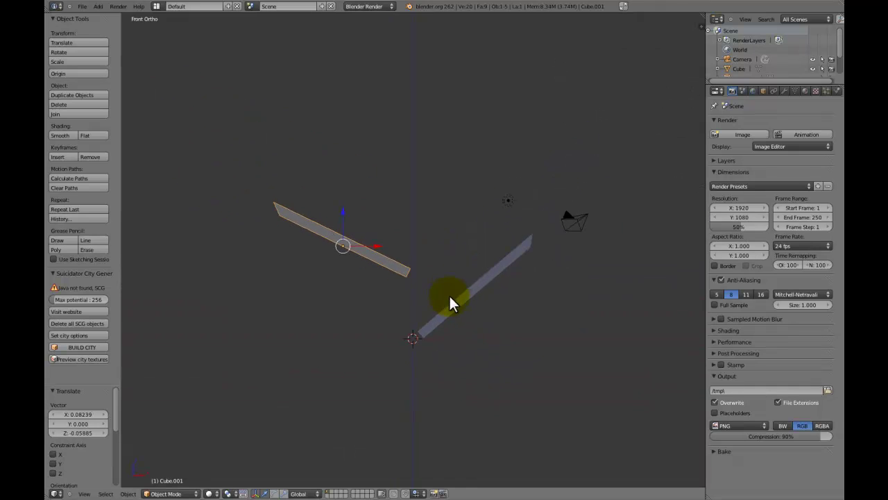
# Step: Duplicate the lower chute and raise the new copy along Z to the top
pyautogui.rightClick(481, 312)
pyautogui.hotkey('shift', 'd')
pyautogui.press('z')
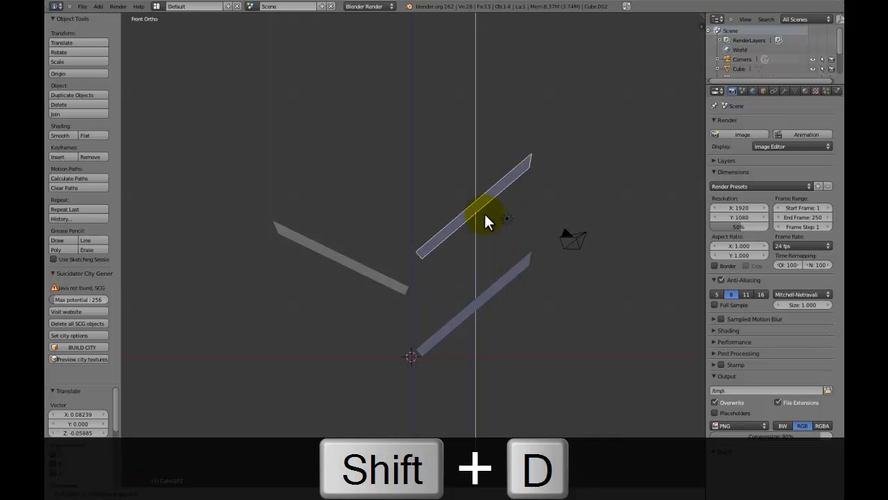
pyautogui.click(486, 215)
pyautogui.press('g')
pyautogui.press('z')
pyautogui.click(534, 216)
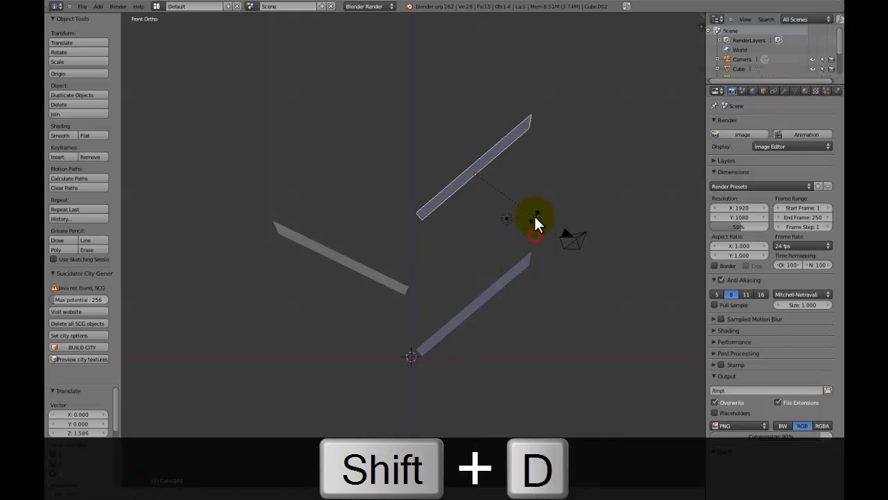
pyautogui.hotkey('ctrl', 'z')
pyautogui.hotkey('ctrl', 'z')
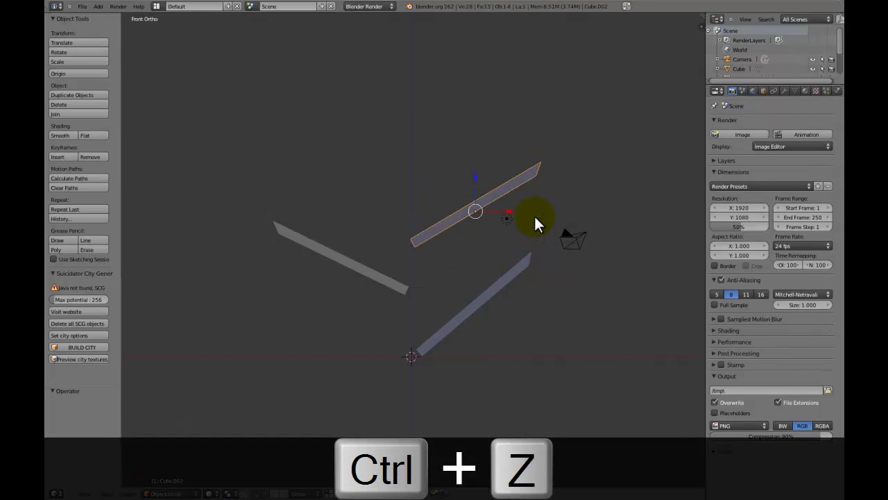
pyautogui.press('g')
pyautogui.press('z')
pyautogui.click(530, 188)
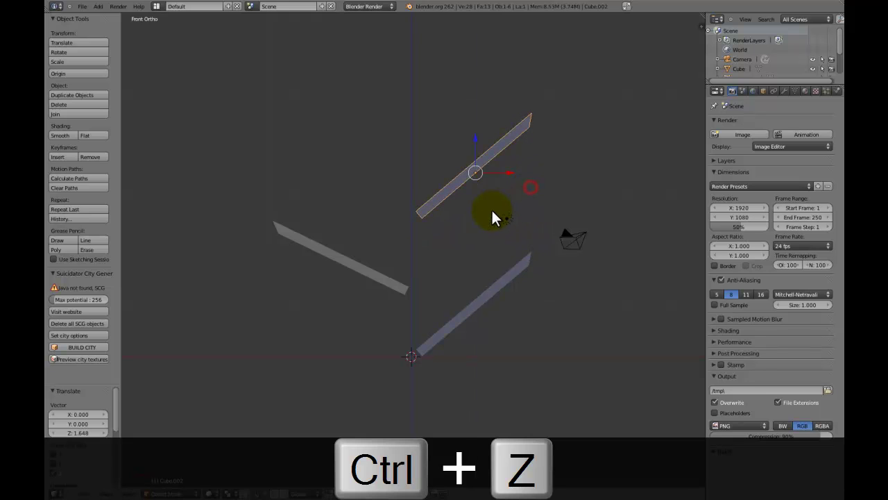
pyautogui.hotkey('ctrl', 'z')
pyautogui.hotkey('ctrl', 'z')
# Step: Add a cube, shrink it to a tiny size, then delete the tiny cube
pyautogui.moveTo(486, 238); pyautogui.dragTo(441, 223, button='middle')
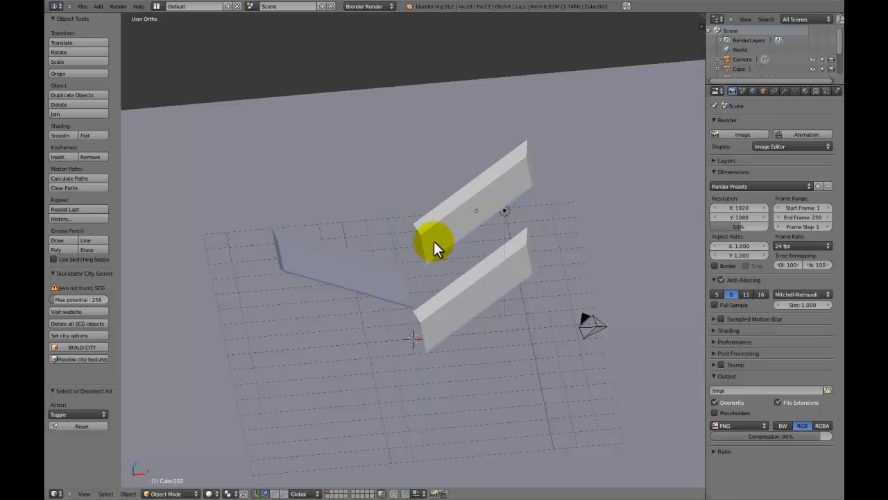
pyautogui.moveTo(434, 241); pyautogui.dragTo(431, 301, button='middle')
pyautogui.hotkey('shift', 'a')
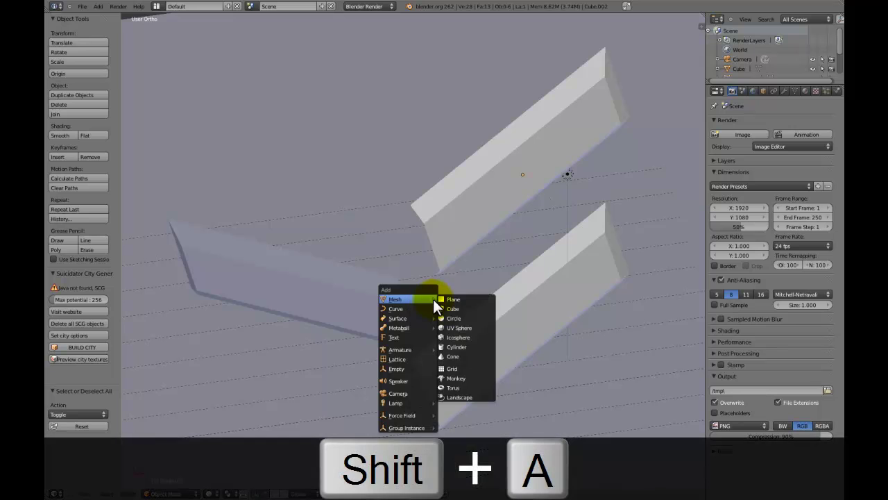
pyautogui.click(452, 308)
pyautogui.moveTo(449, 406); pyautogui.dragTo(508, 412, button='middle')
pyautogui.press('s')
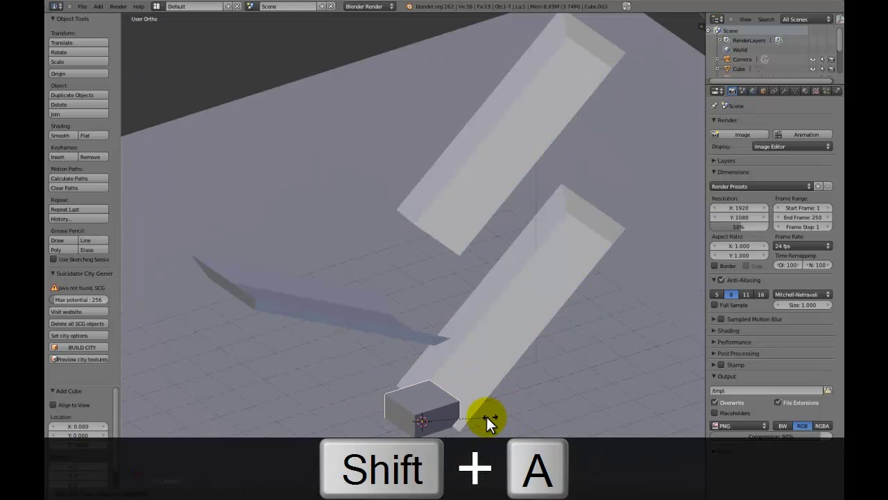
pyautogui.click(432, 421)
pyautogui.press('s')
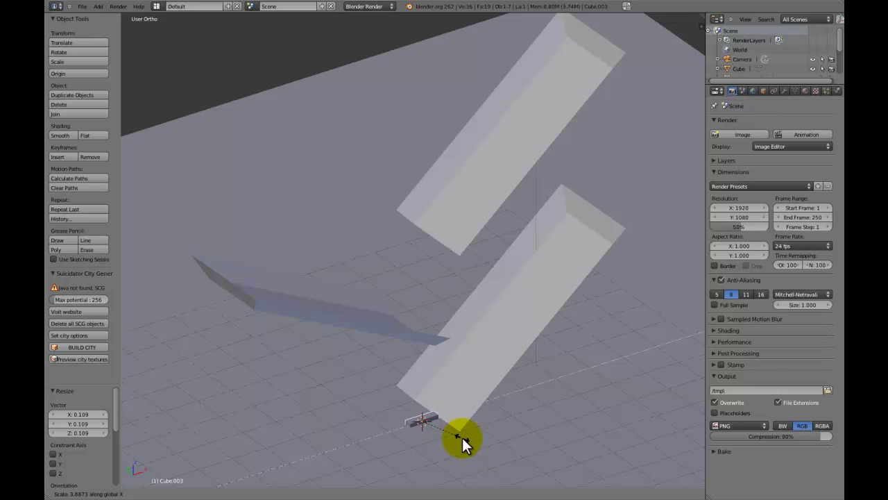
pyautogui.rightClick(467, 440)
pyautogui.press('x')
pyautogui.click(463, 433)
# Step: From a near top-down view of the chutes, deselect everything and add a new cube
pyautogui.scroll(-6, 446, 434)
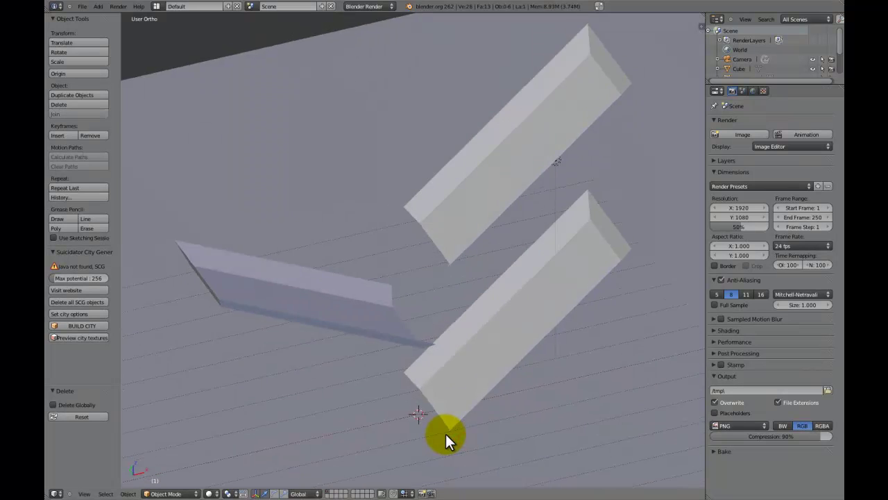
pyautogui.moveTo(442, 399); pyautogui.dragTo(409, 387, button='middle')
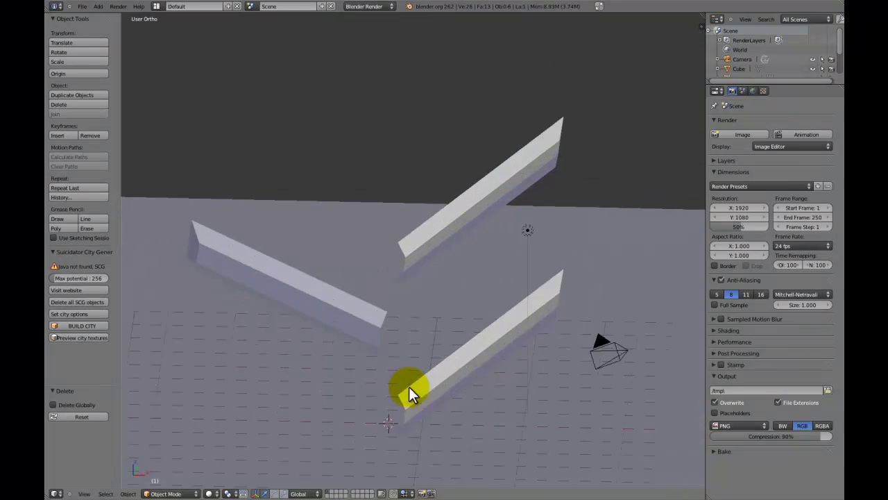
pyautogui.scroll(2, 409, 386)
pyautogui.rightClick(549, 238)
pyautogui.scroll(-3, 517, 269)
pyautogui.moveTo(517, 269); pyautogui.dragTo(456, 306, button='middle')
pyautogui.scroll(3, 486, 314)
pyautogui.press('a')
pyautogui.hotkey('shift', 'a')
pyautogui.moveTo(459, 303)
pyautogui.click(486, 313)
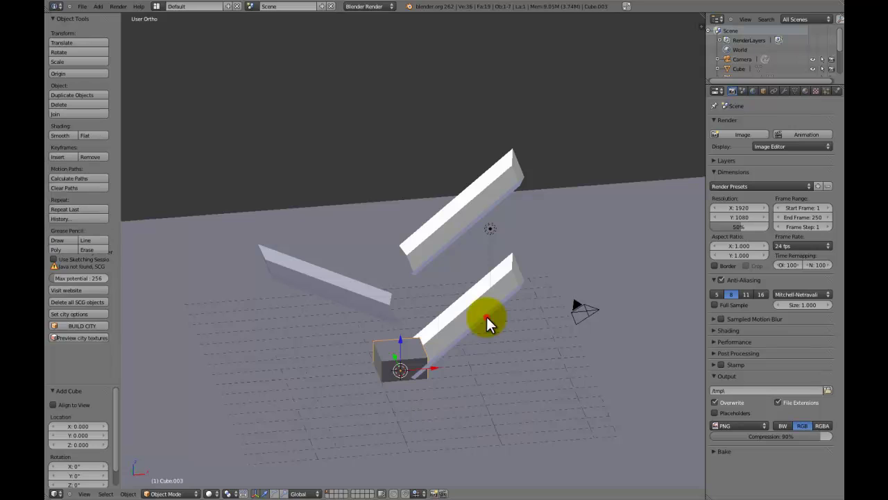
# Step: Raise the new cube high above the chutes and shift it along X
pyautogui.press('g')
pyautogui.press('z')
pyautogui.click(439, 152)
pyautogui.press('g')
pyautogui.press('y')
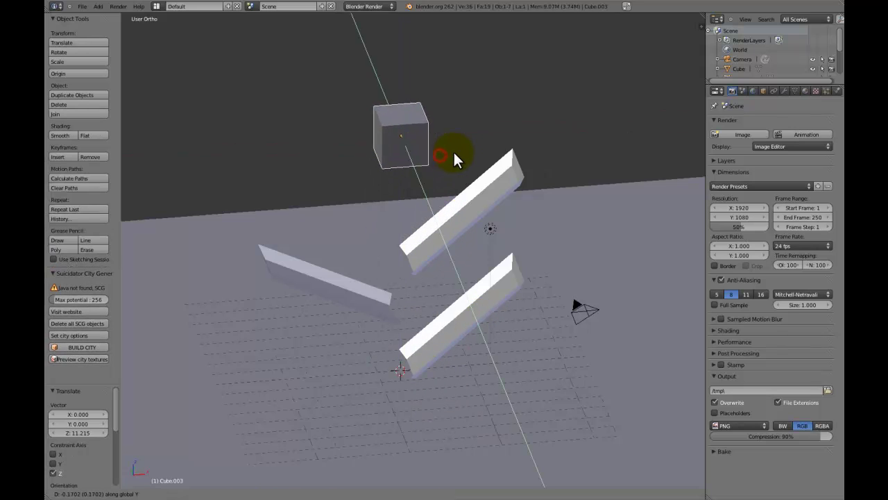
pyautogui.press('x')
pyautogui.click(511, 149)
pyautogui.moveTo(510, 148); pyautogui.dragTo(574, 157, button='middle')
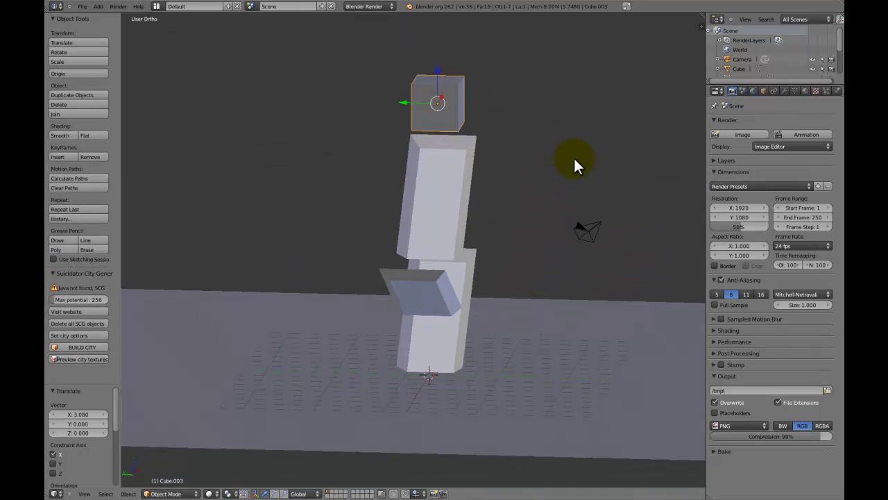
# Step: Scale the cube to 0.624, place it above the upper chute's high end, and test playback
pyautogui.press('s')
pyautogui.click(524, 129)
pyautogui.moveTo(525, 129); pyautogui.dragTo(479, 166, button='middle')
pyautogui.press('g')
pyautogui.press('x')
pyautogui.click(453, 190)
pyautogui.hotkey('alt', 'a')
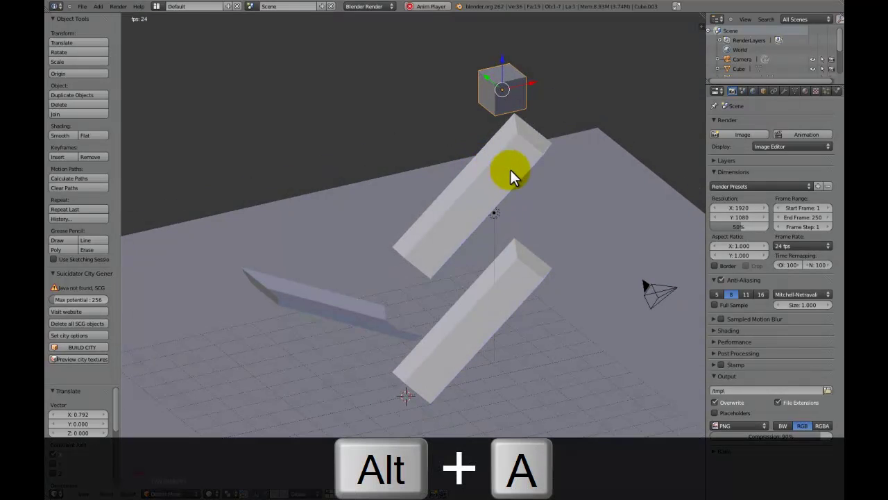
pyautogui.hotkey('shift', 'Left')
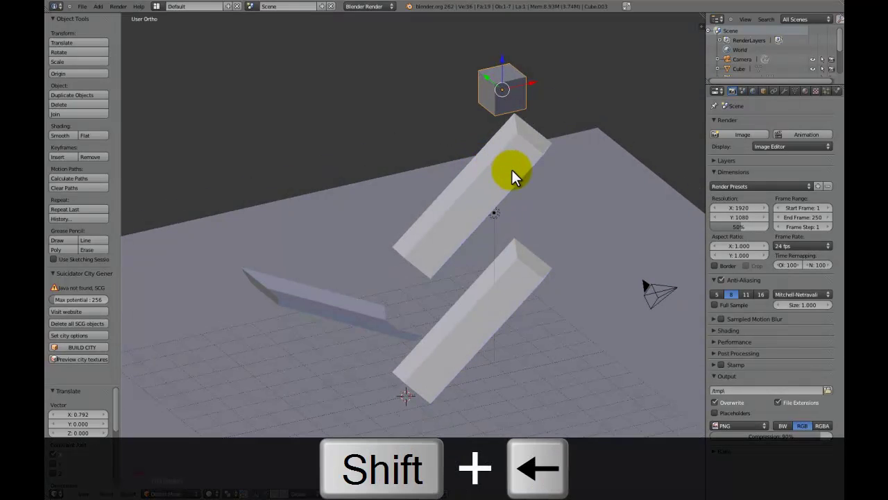
# Step: Switch the render engine to Blender Game and test the animation playback
pyautogui.click(370, 7)
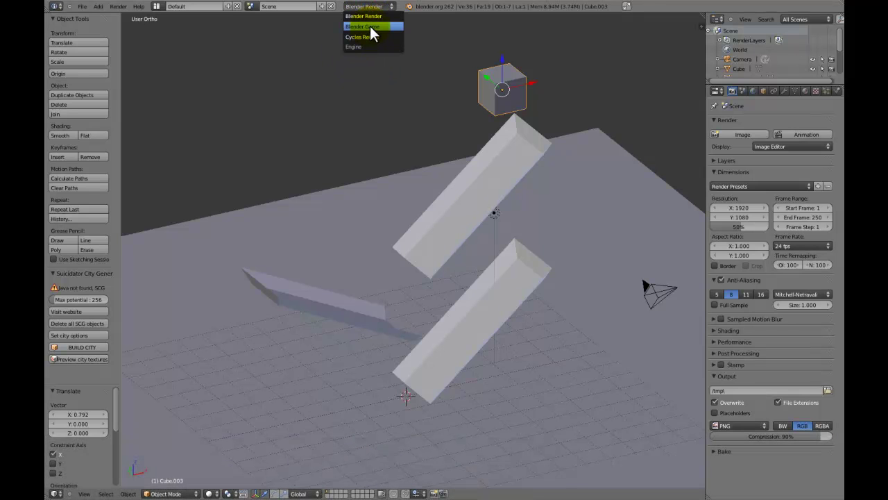
pyautogui.click(370, 25)
pyautogui.moveTo(486, 167)
pyautogui.mouseDown(button='middle')
pyautogui.moveTo(494, 170)
pyautogui.moveTo(490, 161)
pyautogui.moveTo(490, 170)
pyautogui.mouseUp(button='middle')
pyautogui.hotkey('alt', 'a')
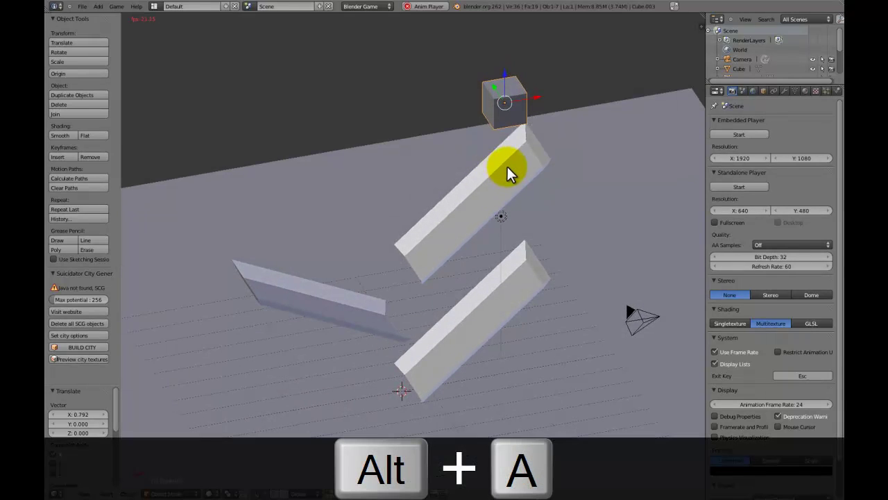
pyautogui.hotkey('shift', 'Left')
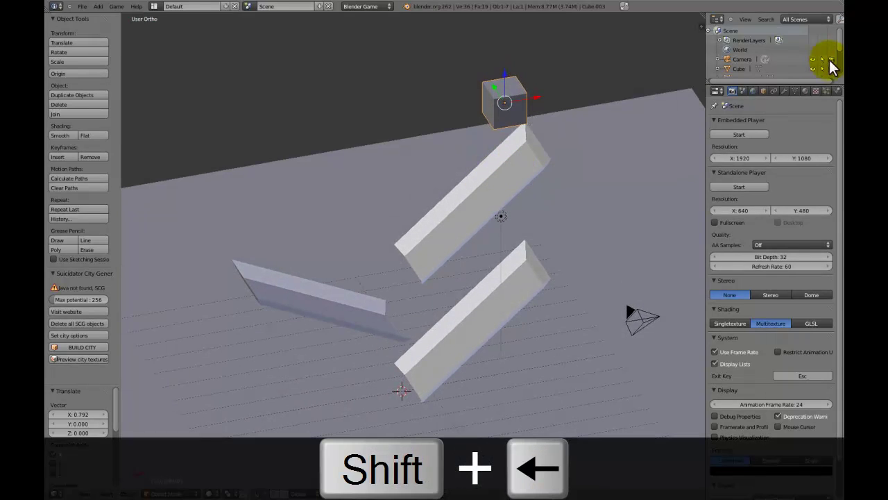
# Step: Set the cube's Physics Type to Rigid Body
pyautogui.click(839, 93)
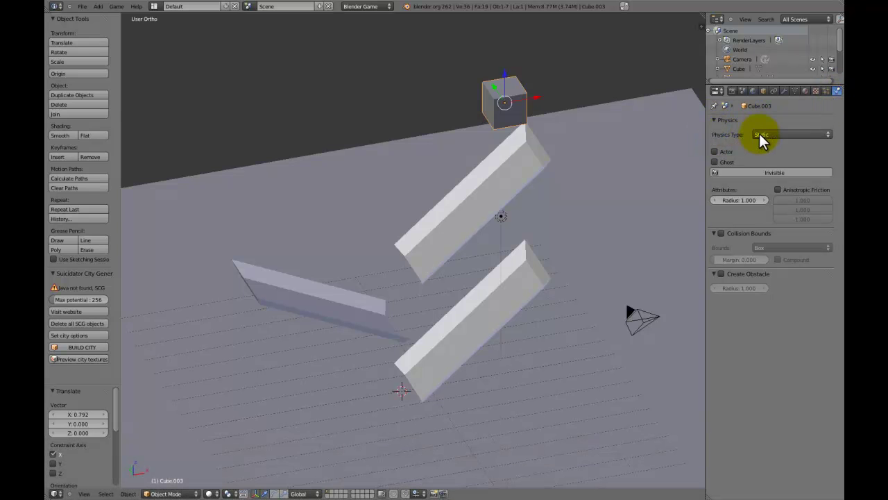
pyautogui.click(763, 133)
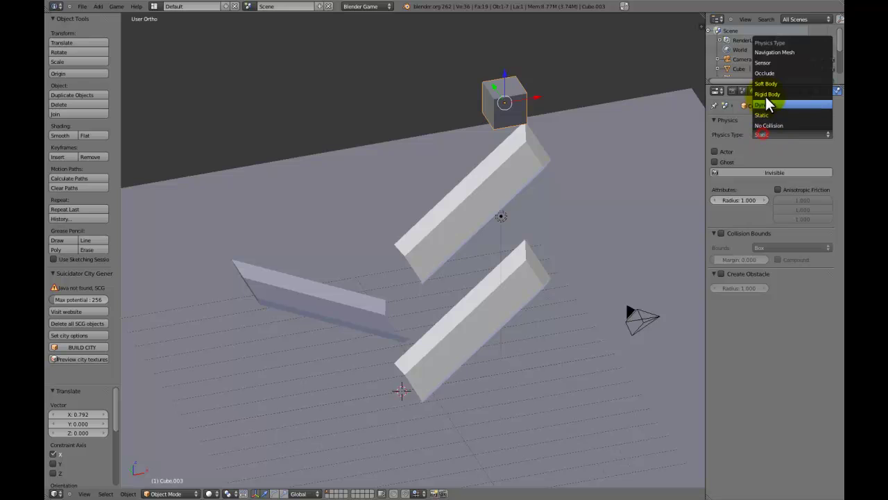
pyautogui.click(768, 93)
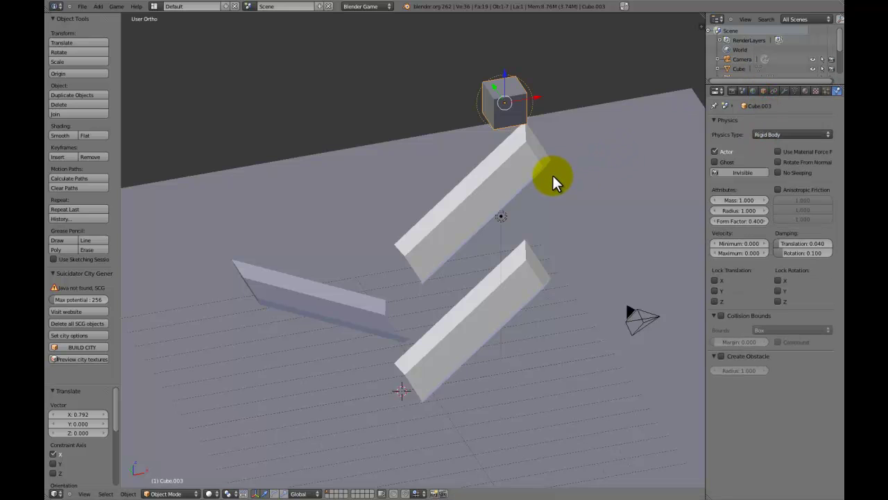
# Step: Run the game twice with P to watch the cube fall, stopping with Esc
pyautogui.press('p')
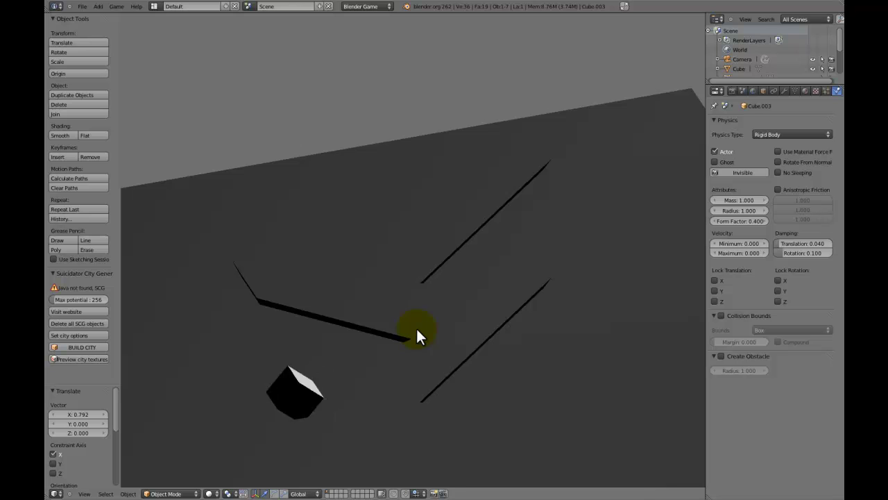
pyautogui.press('Escape')
pyautogui.moveTo(416, 330)
pyautogui.mouseDown(button='middle')
pyautogui.moveTo(477, 307)
pyautogui.moveTo(519, 321)
pyautogui.moveTo(506, 259)
pyautogui.mouseUp(button='middle')
pyautogui.press('p')
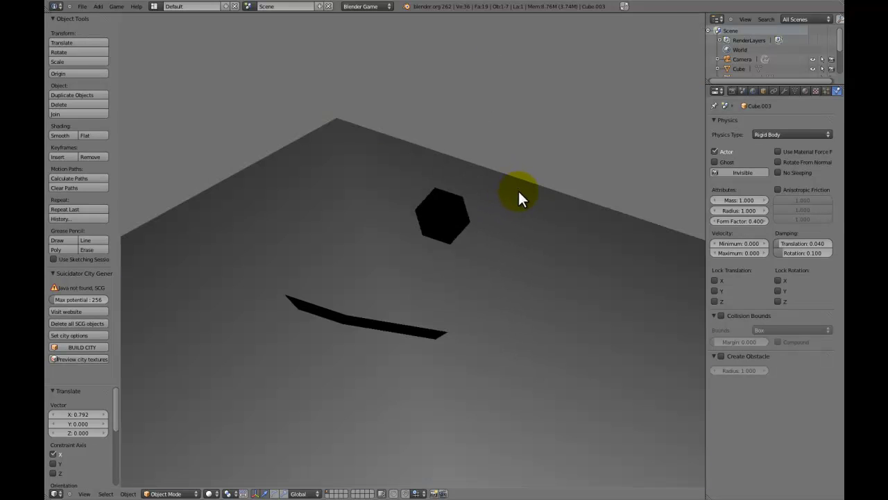
pyautogui.press('Escape')
pyautogui.moveTo(517, 214); pyautogui.dragTo(361, 197, button='middle')
# Step: Select the upper chute slab Cube.002 and run the game again
pyautogui.rightClick(468, 209)
pyautogui.press('p')
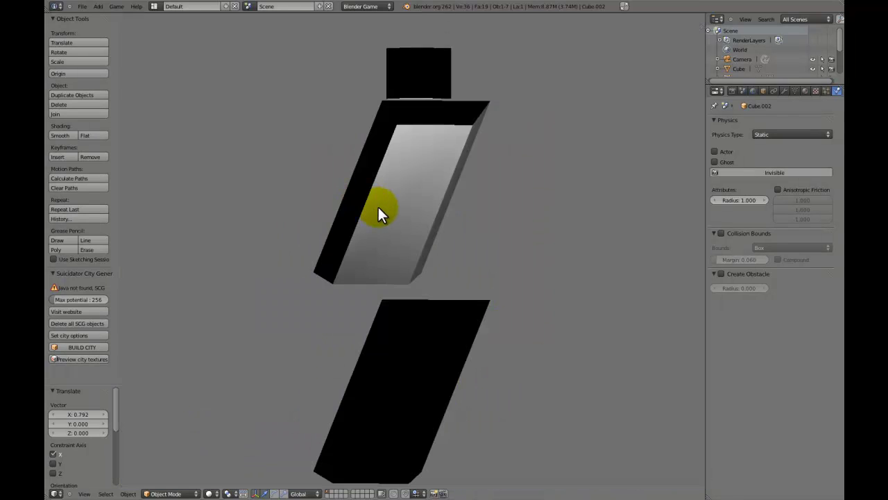
pyautogui.press('Escape')
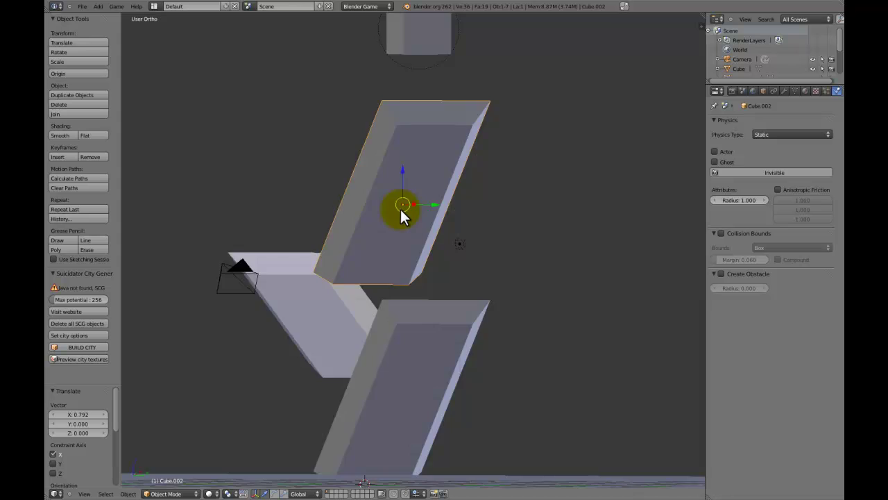
pyautogui.moveTo(401, 215); pyautogui.dragTo(467, 242, button='middle')
# Step: Enter Edit Mode on the upper chute, select all, and display face normals
pyautogui.press('Tab')
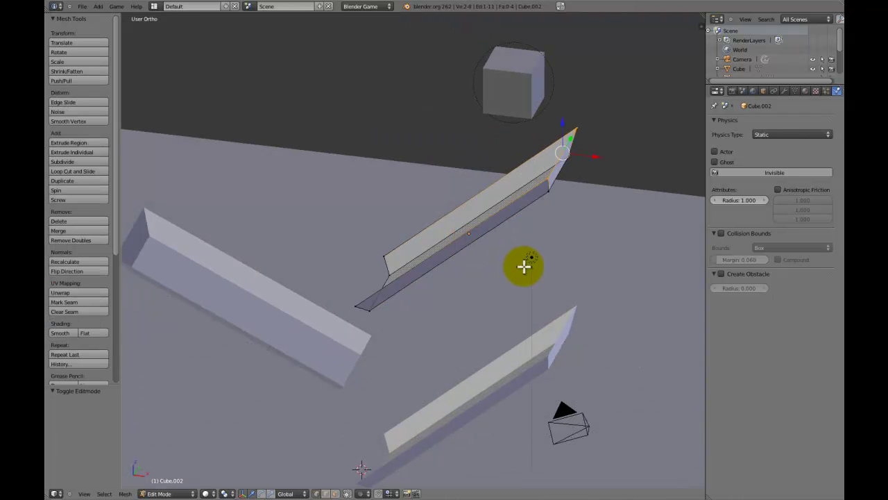
pyautogui.press('a')
pyautogui.press('a')
pyautogui.press('n')
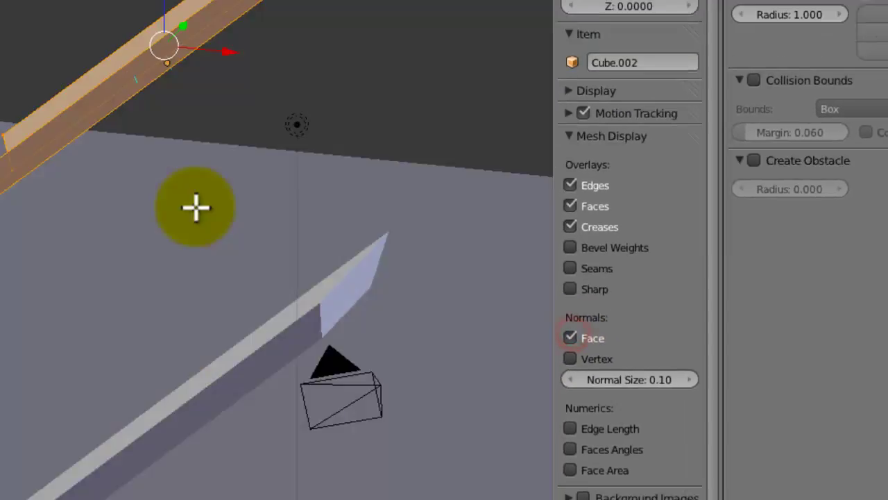
pyautogui.moveTo(194, 206); pyautogui.dragTo(382, 301, button='middle')
pyautogui.scroll(5, 375, 208)
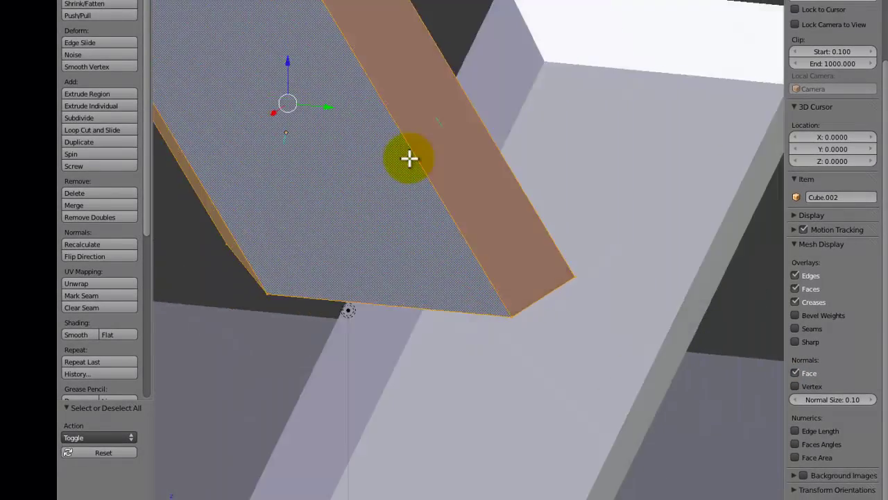
pyautogui.moveTo(410, 158); pyautogui.dragTo(196, 241, button='middle')
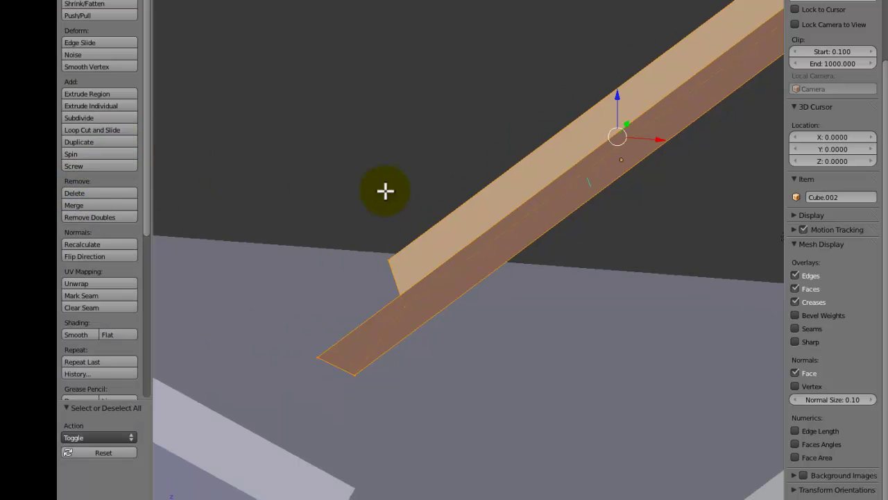
# Step: Flip the direction of the upper chute's normals and check its faces
pyautogui.moveTo(433, 188); pyautogui.dragTo(389, 192, button='middle')
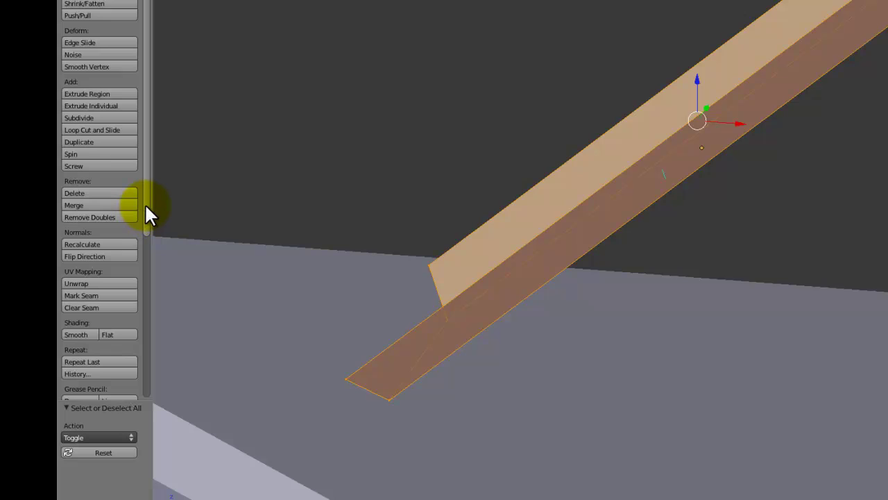
pyautogui.scroll(-2, 142, 213)
pyautogui.scroll(-2, 142, 194)
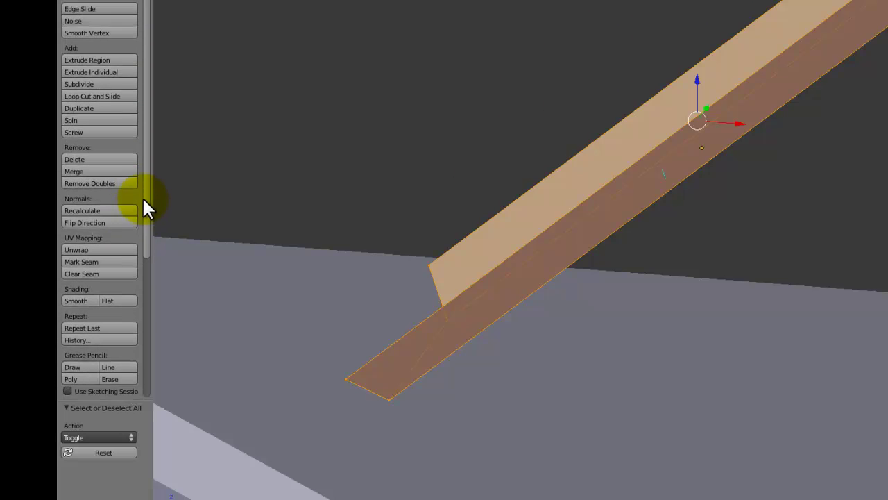
pyautogui.scroll(4, 146, 181)
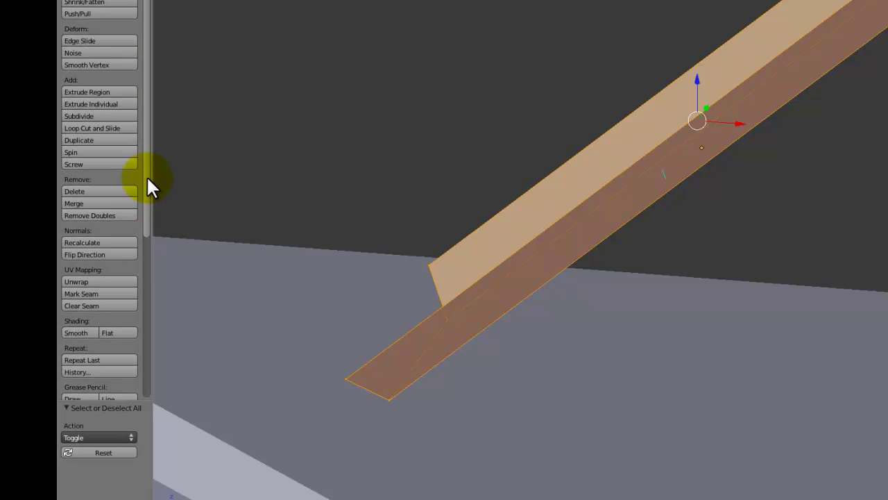
pyautogui.click(94, 254)
pyautogui.moveTo(428, 222); pyautogui.dragTo(396, 302, button='middle')
pyautogui.moveTo(475, 203); pyautogui.dragTo(717, 158, button='middle')
# Step: Leave Edit Mode and preview the scene in rendered shading, then return to solid
pyautogui.press('Tab')
pyautogui.scroll(-3, 701, 180)
pyautogui.hotkey('shift', 'z')
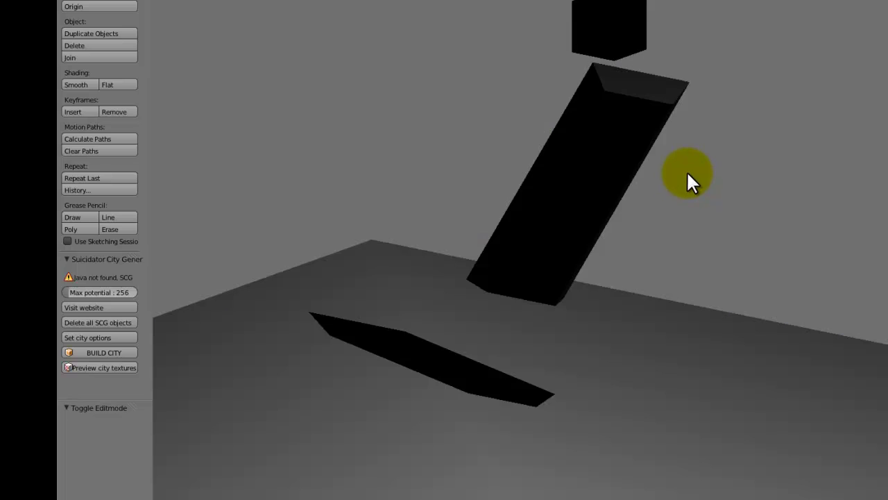
pyautogui.hotkey('shift', 'z')
pyautogui.moveTo(658, 167)
pyautogui.mouseDown(button='middle')
pyautogui.moveTo(598, 195)
pyautogui.moveTo(624, 215)
pyautogui.moveTo(524, 267)
pyautogui.moveTo(573, 245)
pyautogui.moveTo(565, 229)
pyautogui.moveTo(544, 242)
pyautogui.moveTo(570, 248)
pyautogui.mouseUp(button='middle')
pyautogui.scroll(2, 434, 270)
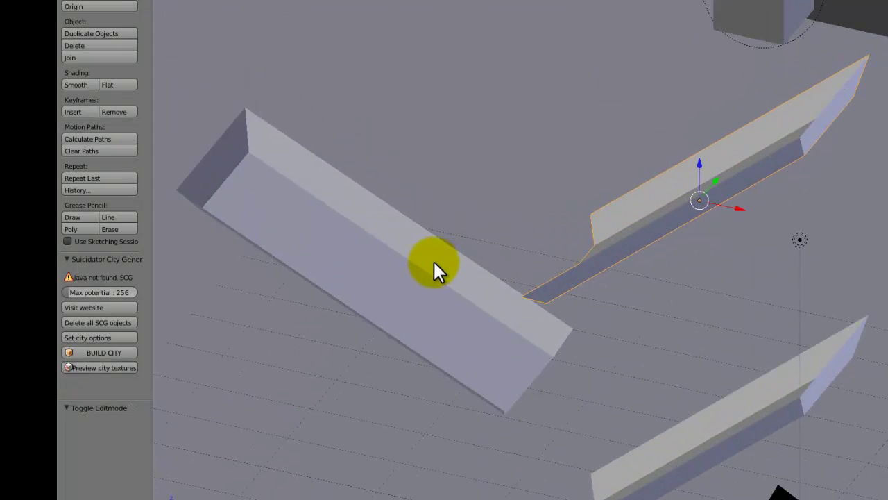
# Step: Flip all normals of the large trough chute
pyautogui.rightClick(437, 263)
pyautogui.press('Tab')
pyautogui.press('a')
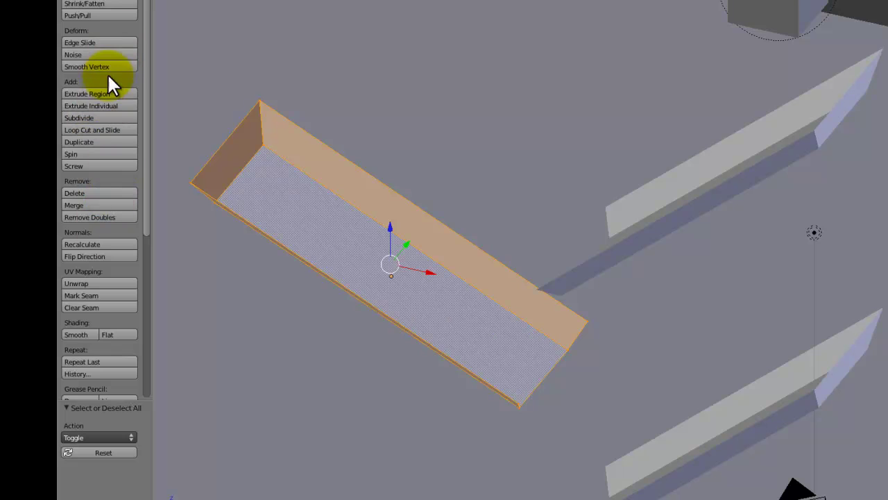
pyautogui.click(92, 255)
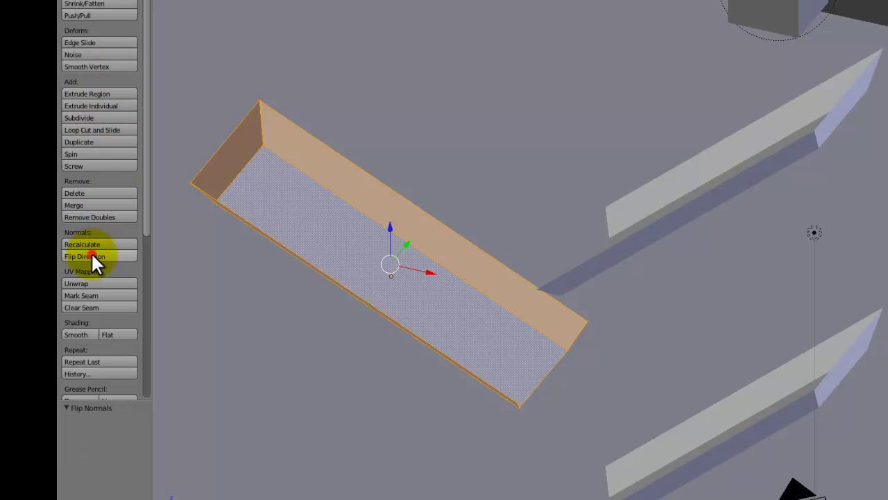
pyautogui.keyDown('shift'); pyautogui.moveTo(577, 278); pyautogui.dragTo(575, 250, button='middle'); pyautogui.keyUp('shift')
pyautogui.press('Tab')
# Step: Flip all normals of the box-shaped chute
pyautogui.rightClick(565, 246)
pyautogui.press('Tab')
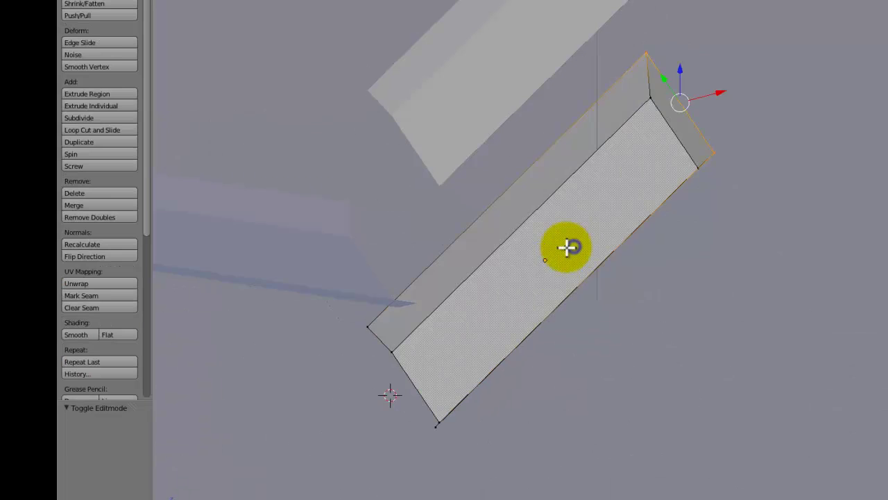
pyautogui.press('a')
pyautogui.click(128, 254)
pyautogui.press('Tab')
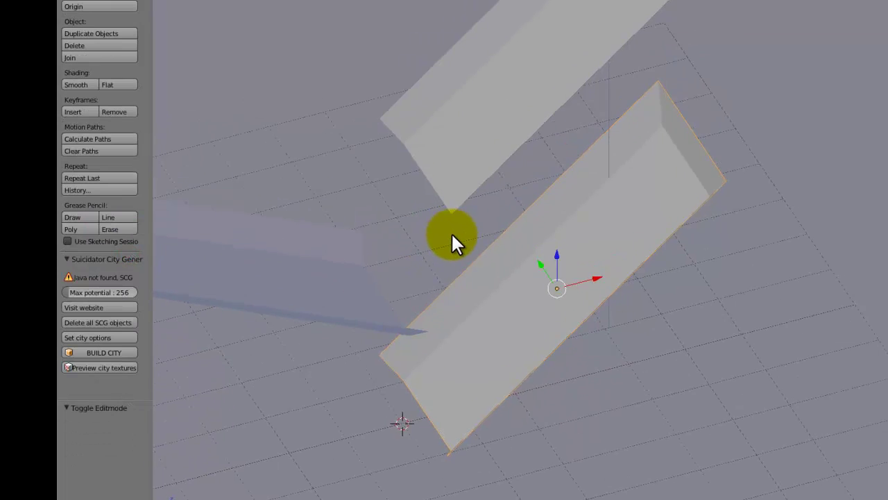
# Step: Preview rendered shading again, return to solid view, and select the lamp
pyautogui.scroll(-5, 451, 232)
pyautogui.hotkey('shift', 'z')
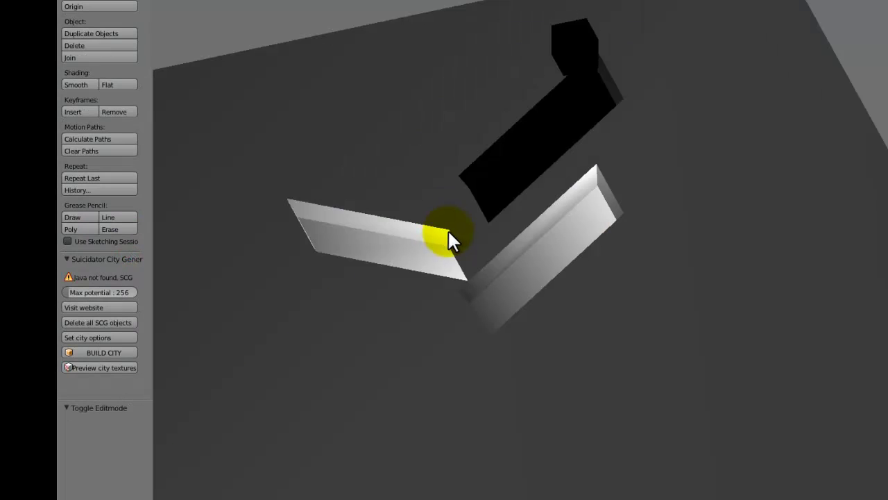
pyautogui.press('g')
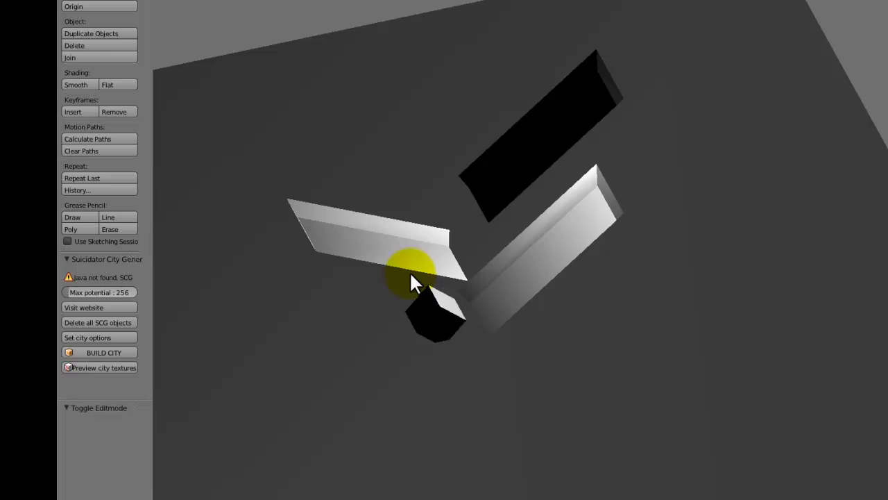
pyautogui.press('Escape')
pyautogui.moveTo(409, 274); pyautogui.dragTo(495, 166, button='middle')
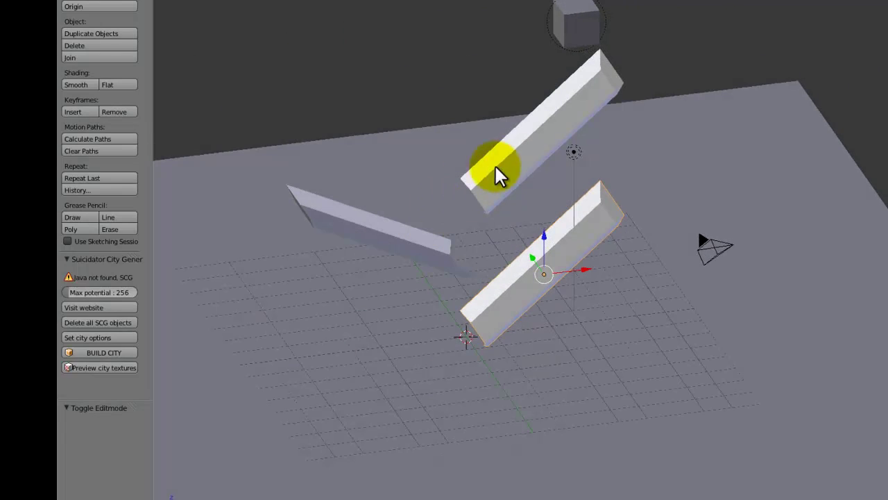
pyautogui.rightClick(572, 148)
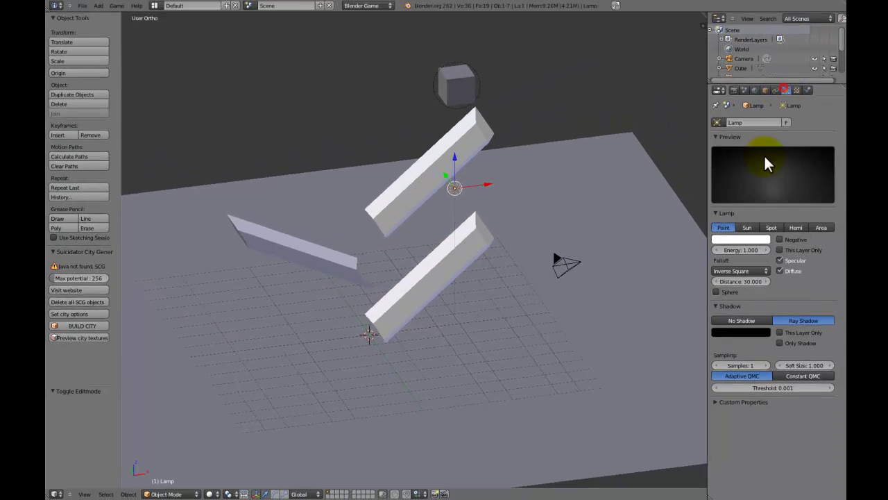
# Step: Raise the lamp high, turn it into a Spot with cleared rotation, and enlarge it
pyautogui.press('g')
pyautogui.press('x')
pyautogui.click(470, 129)
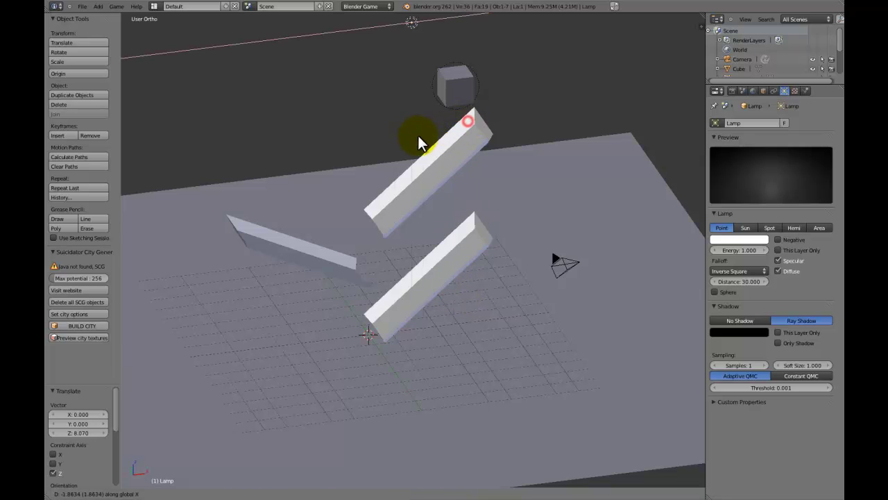
pyautogui.click(769, 229)
pyautogui.hotkey('alt', 'r')
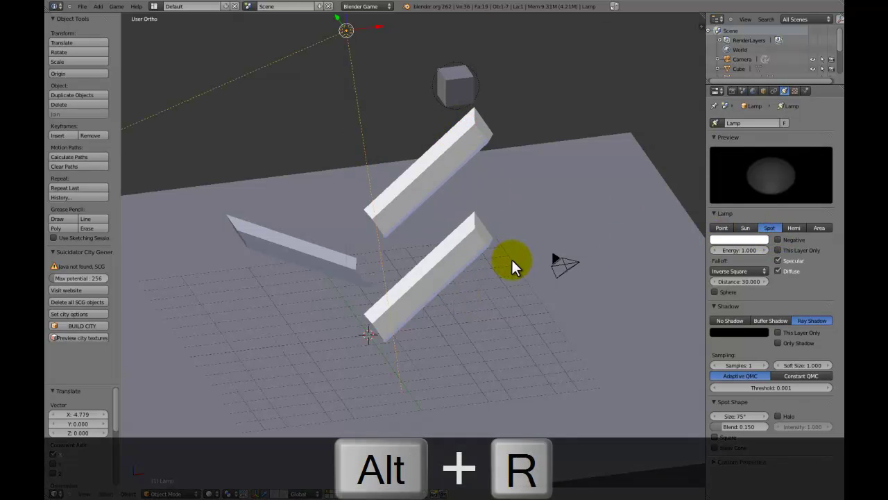
pyautogui.scroll(-3, 486, 258)
pyautogui.press('s')
pyautogui.click(560, 229)
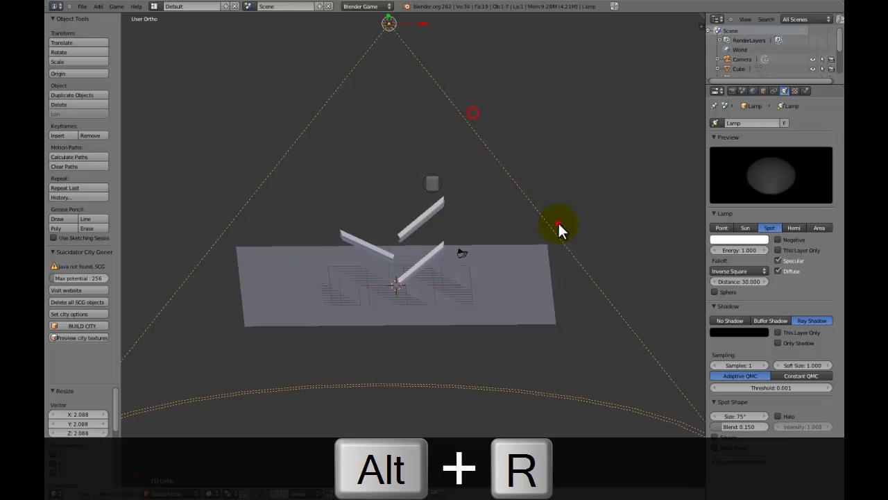
# Step: Run the game physics simulation under the spotlight and stop it
pyautogui.moveTo(560, 230); pyautogui.dragTo(576, 302, button='middle')
pyautogui.scroll(3, 524, 265)
pyautogui.scroll(-3, 521, 262)
pyautogui.scroll(3, 514, 267)
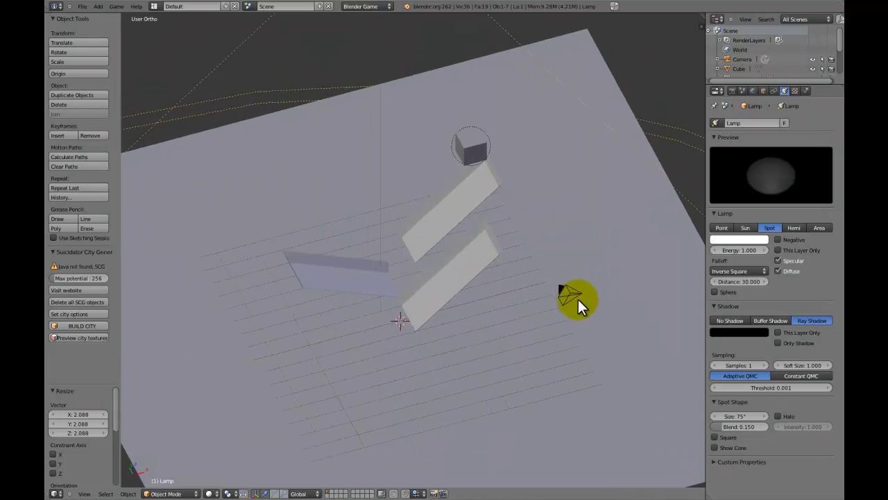
pyautogui.scroll(3, 579, 299)
pyautogui.press('p')
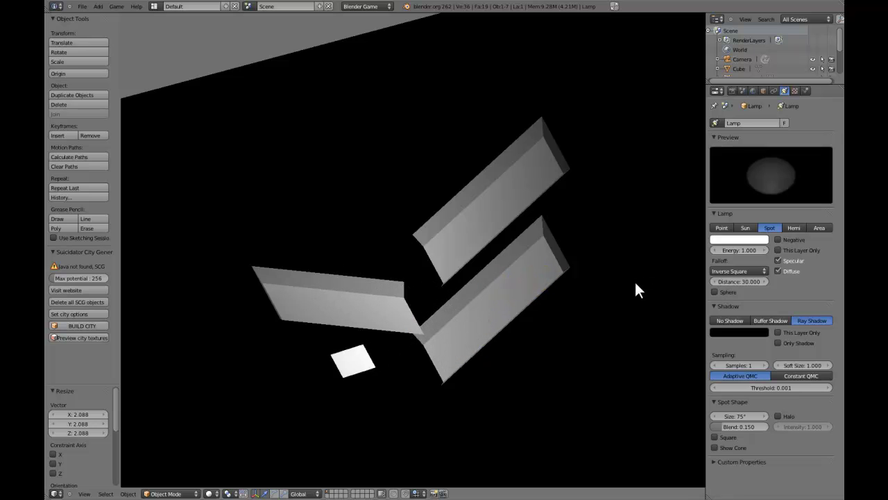
pyautogui.press('Escape')
# Step: Switch to orthographic view, select the falling cube, show its physics, and run the simulation
pyautogui.press('KP_5')
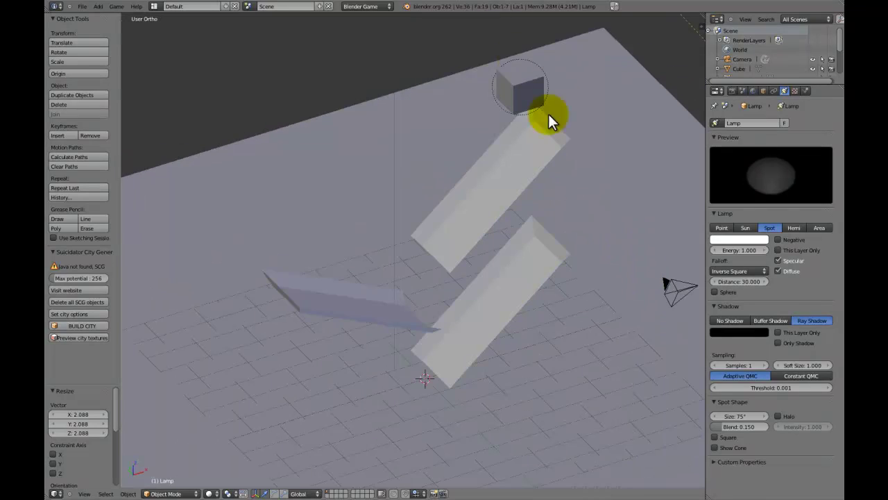
pyautogui.rightClick(515, 85)
pyautogui.click(827, 89)
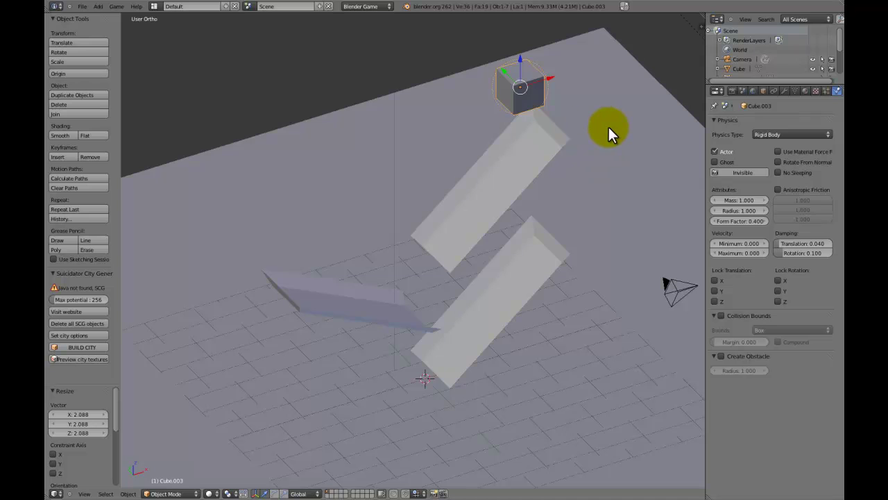
pyautogui.moveTo(604, 131); pyautogui.dragTo(521, 86, button='middle')
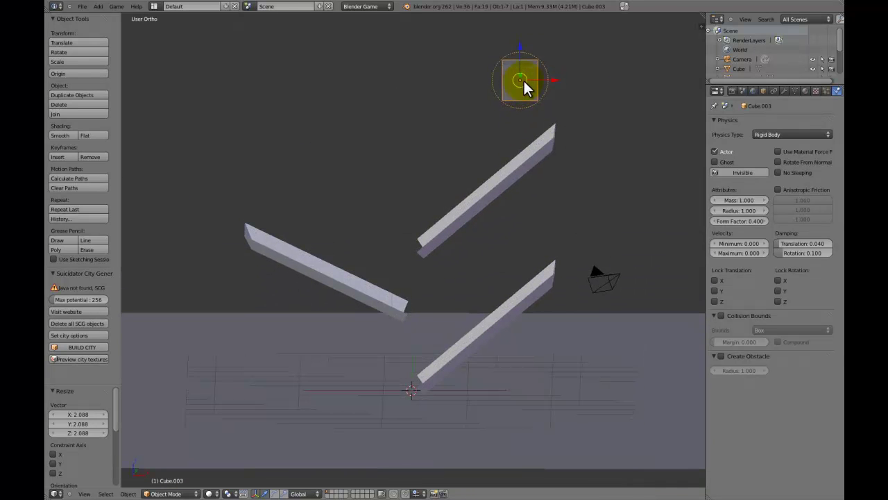
pyautogui.scroll(3, 519, 81)
pyautogui.scroll(-2, 463, 118)
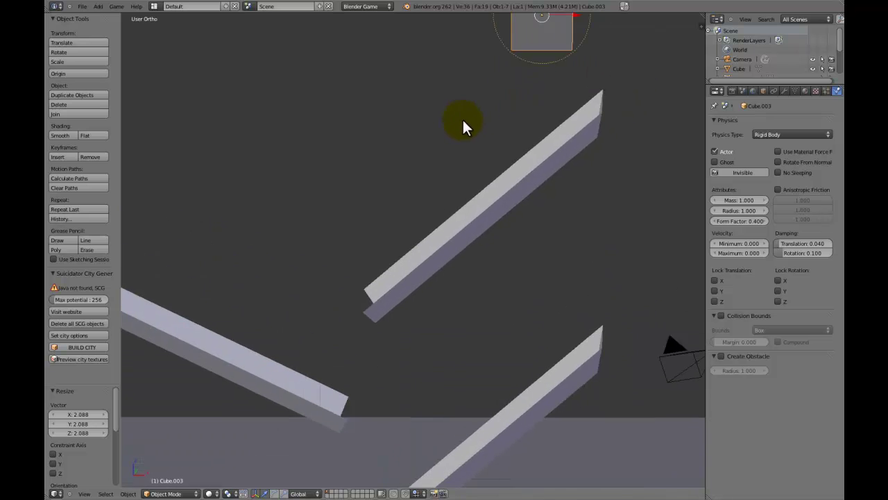
pyautogui.moveTo(462, 118)
pyautogui.mouseDown(button='middle')
pyautogui.moveTo(456, 142)
pyautogui.moveTo(479, 158)
pyautogui.mouseUp(button='middle')
pyautogui.press('p')
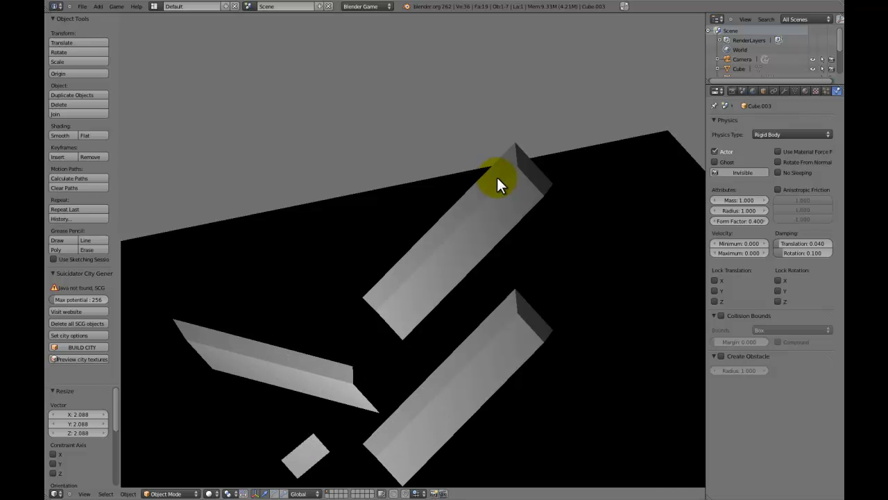
pyautogui.press('Escape')
# Step: Enable the cube's Collision Bounds with the Box shape
pyautogui.moveTo(500, 177); pyautogui.dragTo(500, 254, button='middle')
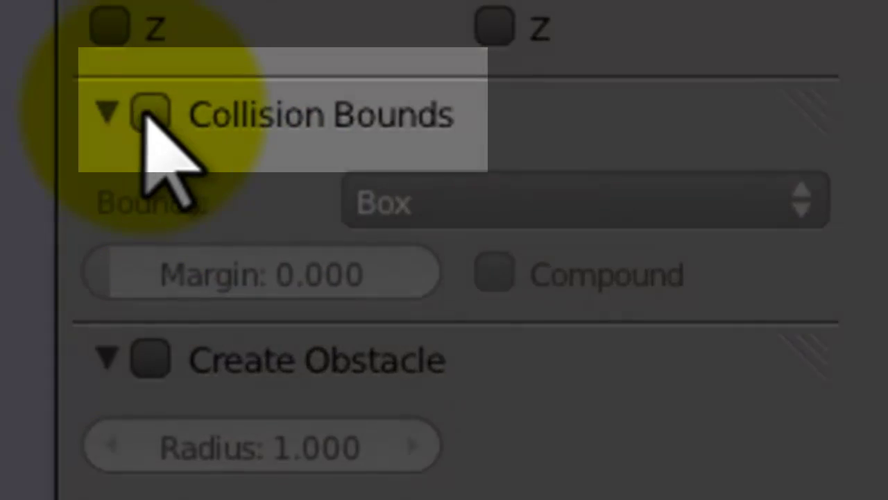
pyautogui.click(149, 115)
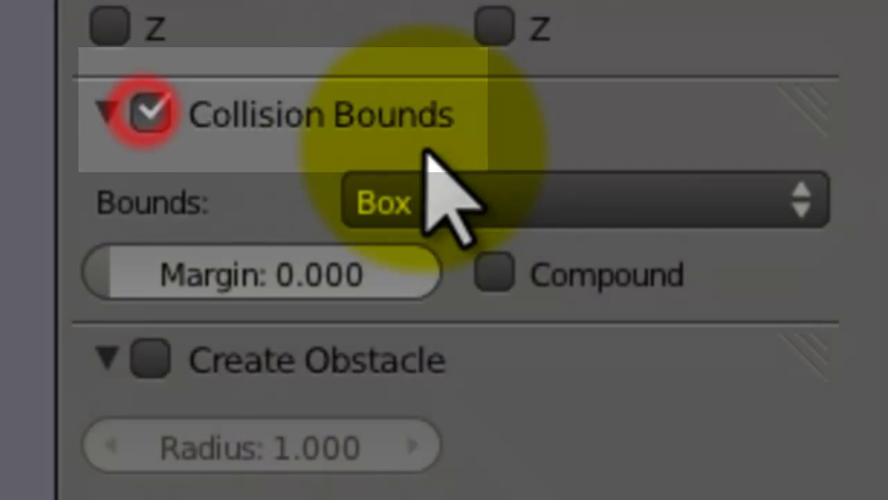
pyautogui.click(431, 187)
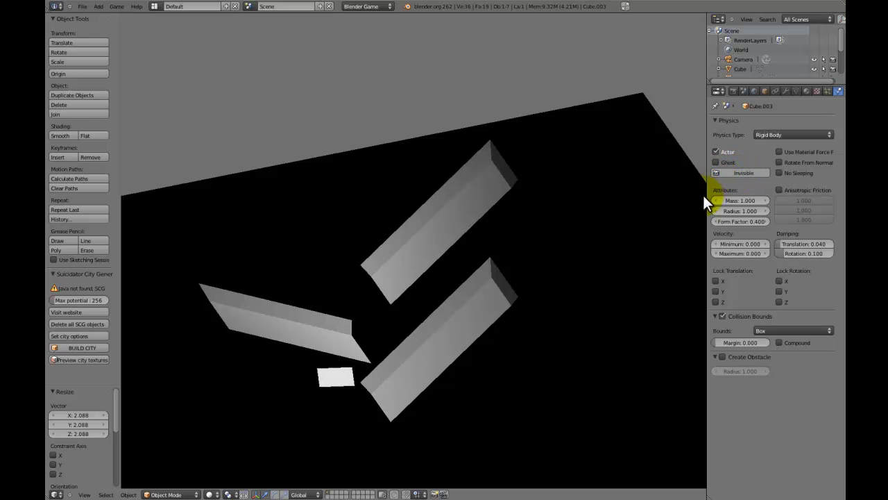
pyautogui.press('Escape')
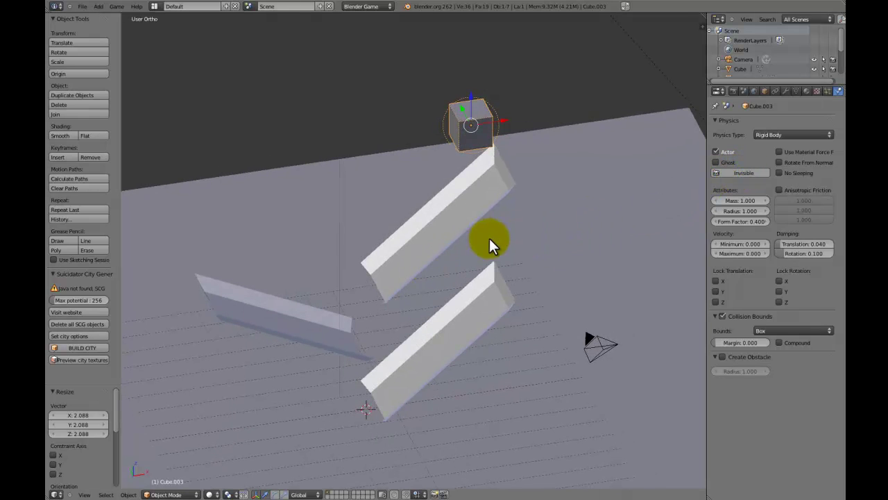
# Step: Deselect the falling cube, add a new cube and move it near the upper chute
pyautogui.press('a')
pyautogui.hotkey('shift', 'a')
pyautogui.moveTo(410, 233)
pyautogui.click(427, 252)
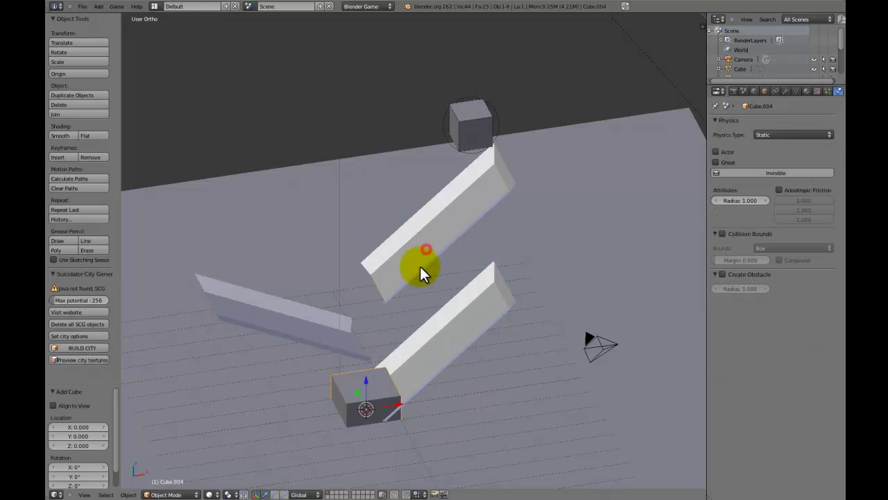
pyautogui.press('g')
pyautogui.click(431, 148)
pyautogui.press('g')
pyautogui.press('x')
pyautogui.click(454, 142)
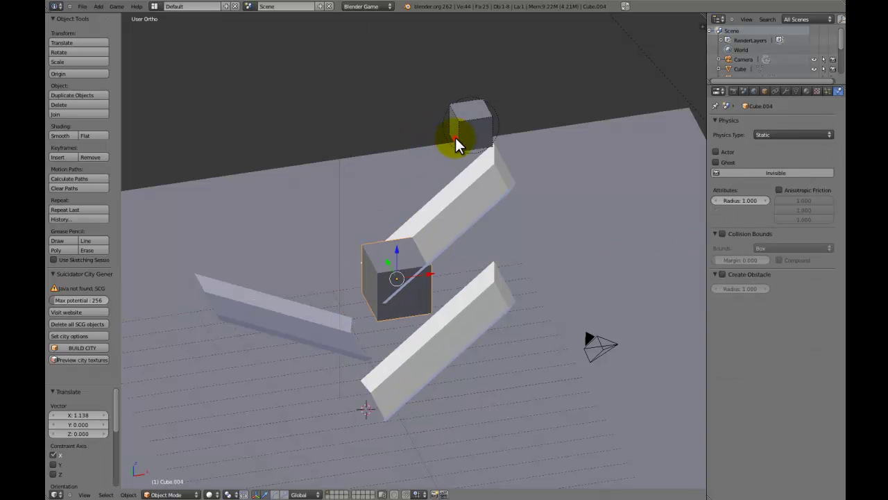
# Step: Shrink the new cube to 0.193 scale and raise it 0.227 on Z
pyautogui.press('s')
pyautogui.rightClick(450, 253)
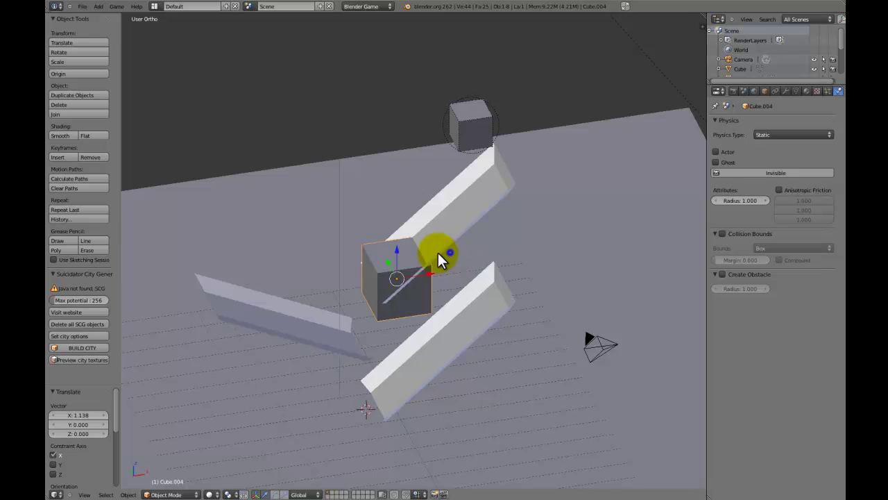
pyautogui.moveTo(440, 254); pyautogui.dragTo(468, 278, button='middle')
pyautogui.press('s')
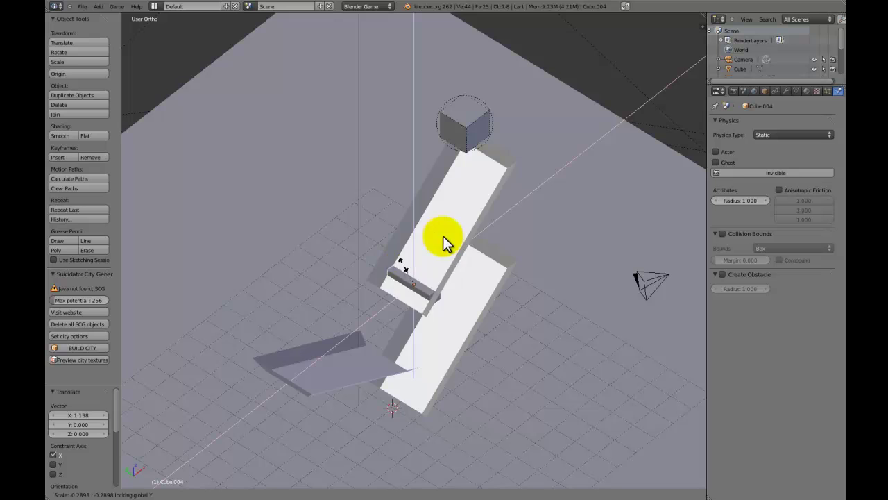
pyautogui.click(429, 285)
pyautogui.scroll(8, 425, 274)
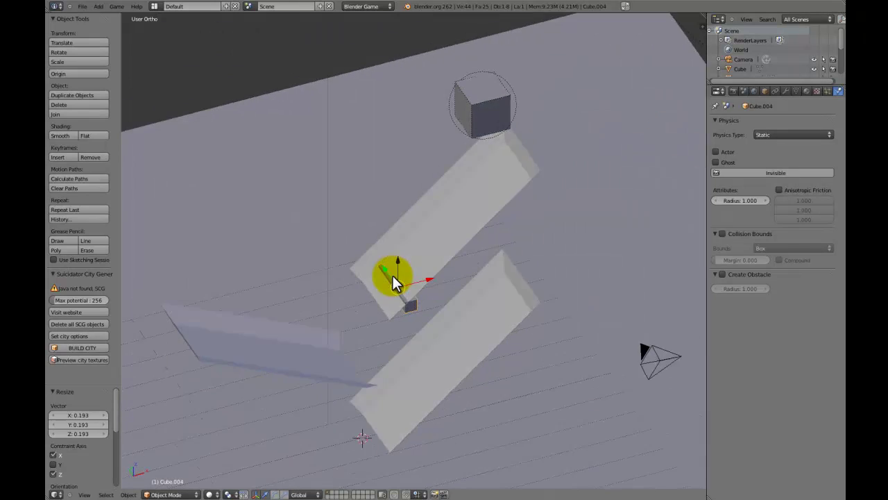
pyautogui.press('g')
pyautogui.press('z')
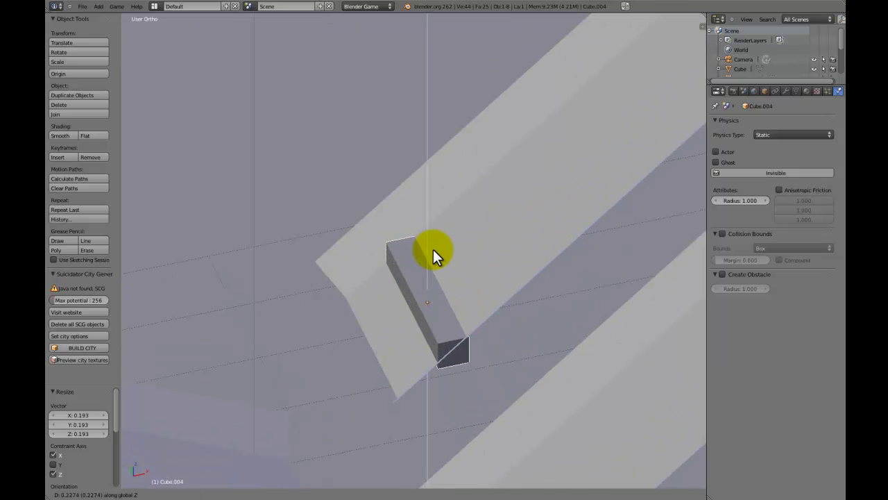
pyautogui.click(433, 250)
# Step: Tilt the block around X to match the chute and lower it onto the chute surface
pyautogui.press('r')
pyautogui.press('x')
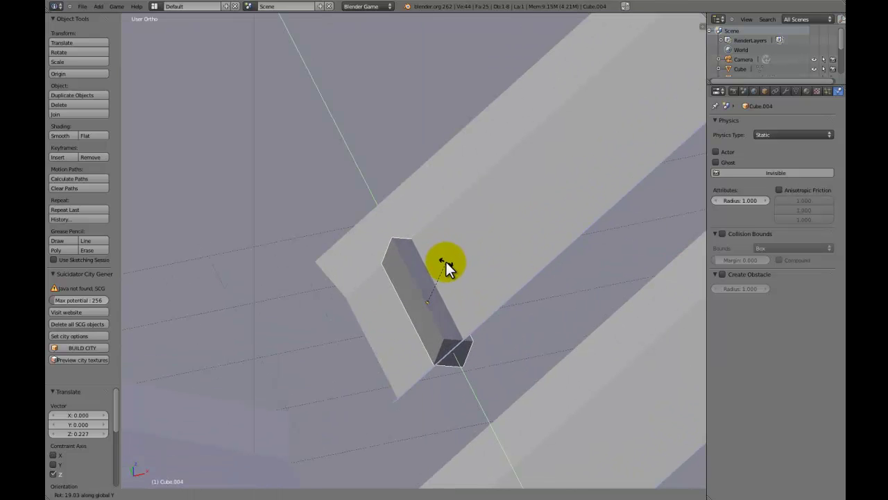
pyautogui.click(441, 260)
pyautogui.press('g')
pyautogui.press('z')
pyautogui.click(442, 264)
pyautogui.moveTo(442, 264); pyautogui.dragTo(431, 245, button='middle')
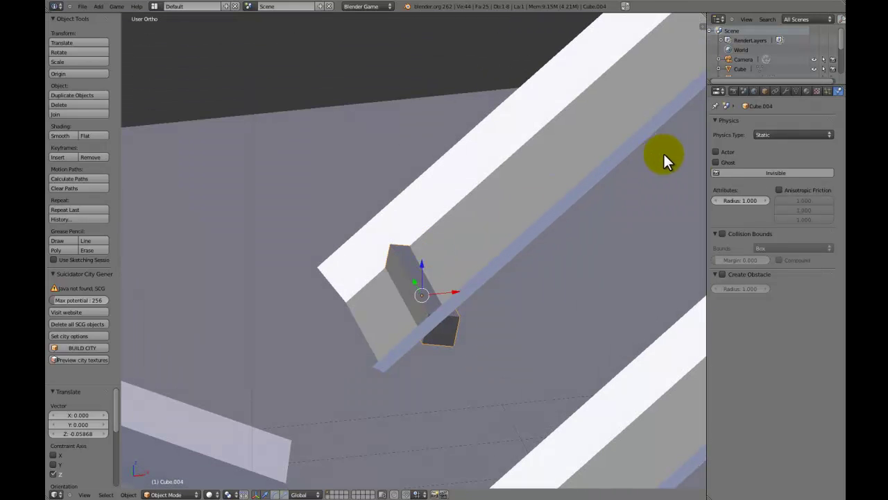
# Step: Give the block Box collision bounds and test-run the cube's fall
pyautogui.click(722, 234)
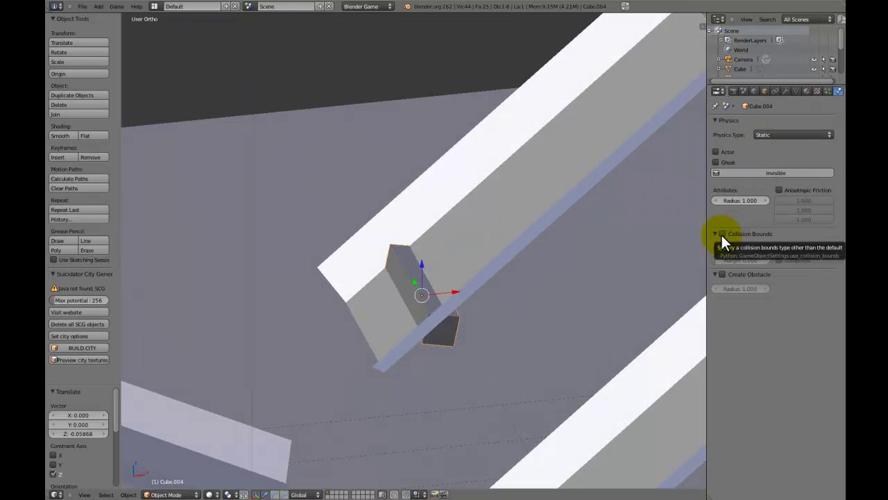
pyautogui.click(767, 250)
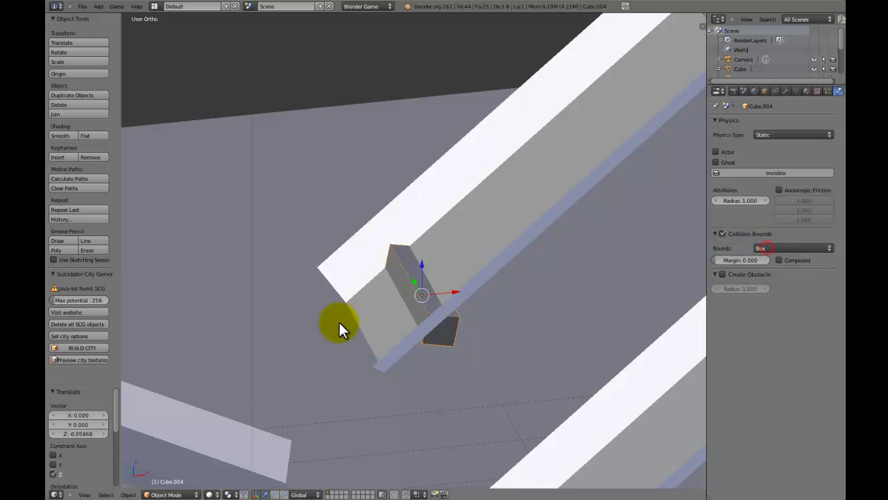
pyautogui.moveTo(415, 294); pyautogui.dragTo(434, 288, button='middle')
pyautogui.scroll(-4, 432, 281)
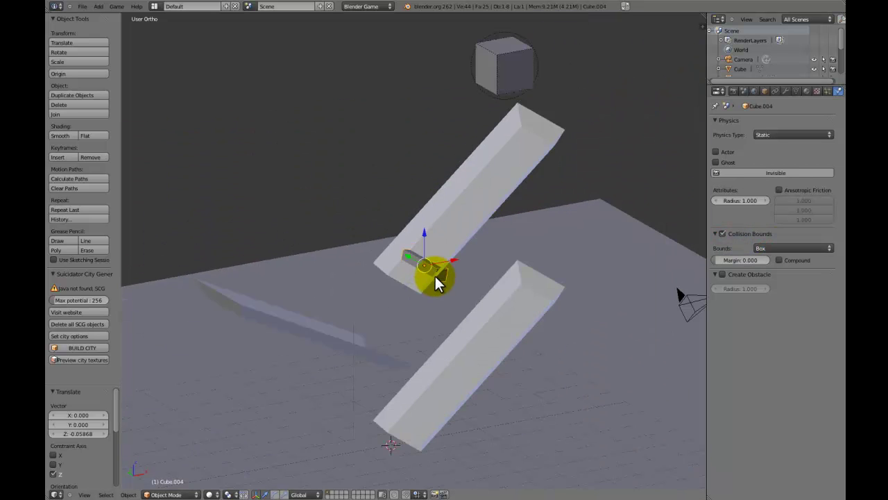
pyautogui.scroll(5, 465, 297)
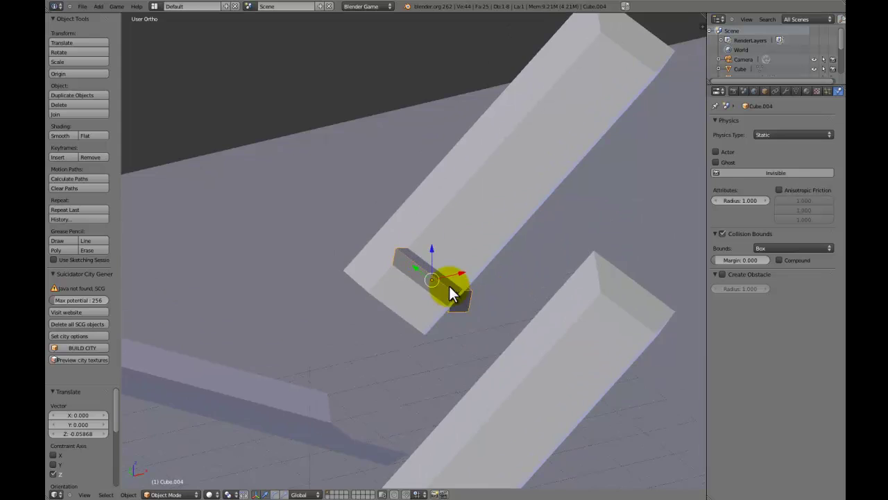
pyautogui.scroll(-5, 437, 302)
pyautogui.press('p')
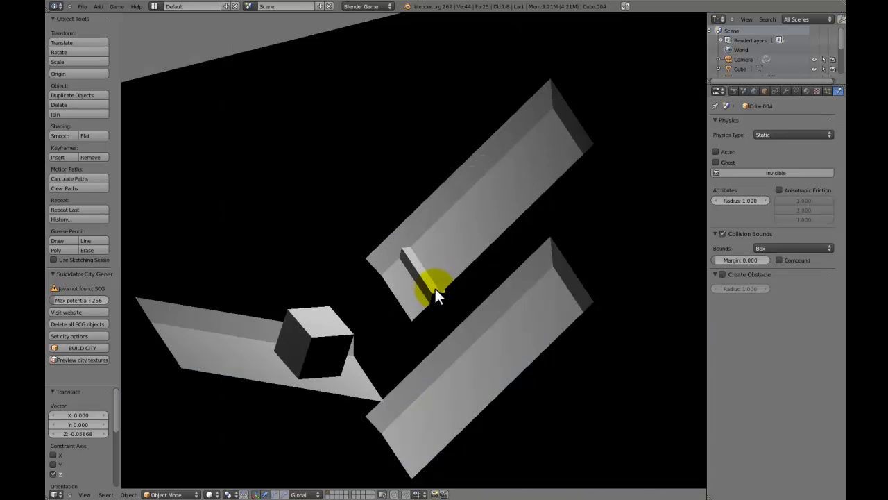
pyautogui.press('Escape')
# Step: Duplicate the bump higher up the upper chute and test-run the fall
pyautogui.scroll(4, 435, 287)
pyautogui.hotkey('shift', 'd')
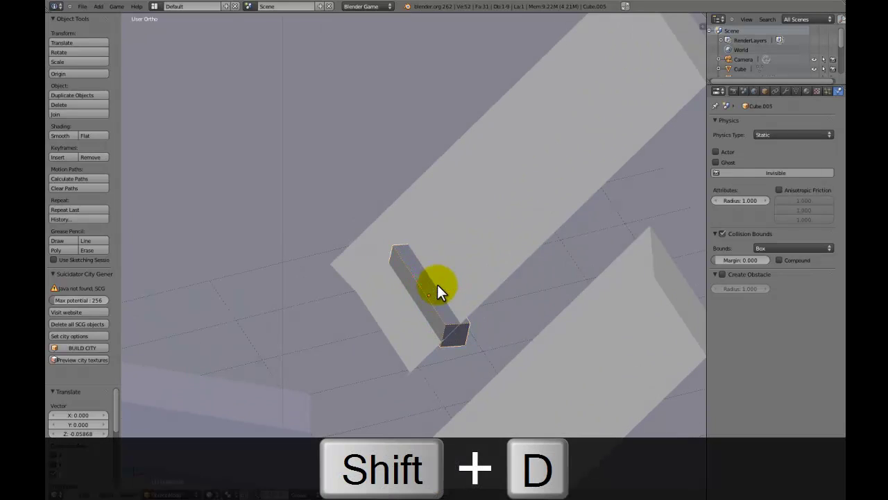
pyautogui.press('z')
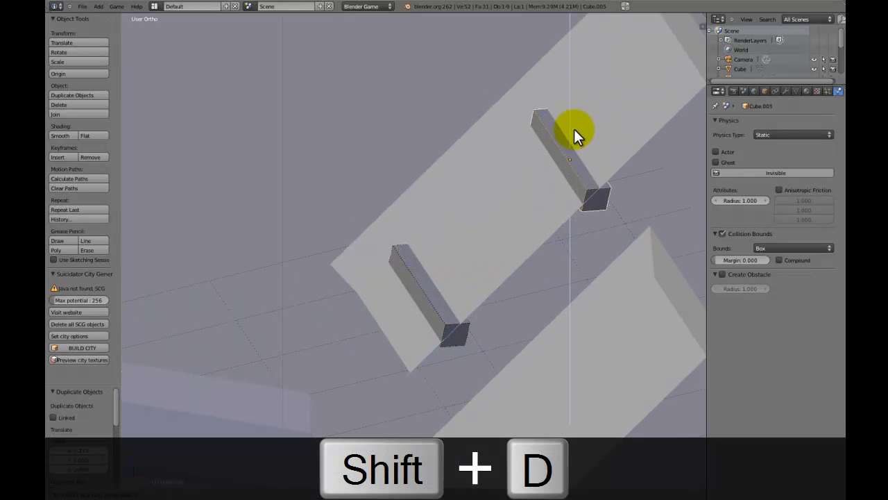
pyautogui.click(574, 128)
pyautogui.scroll(-4, 569, 132)
pyautogui.press('p')
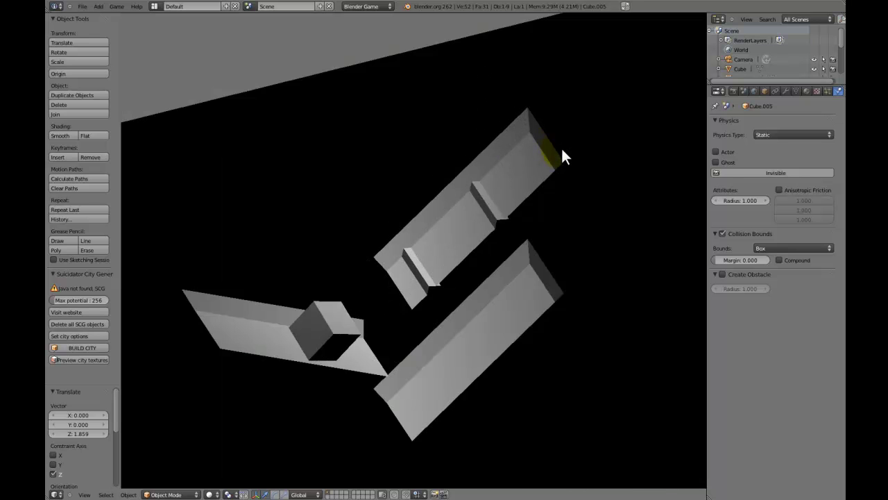
pyautogui.press('Escape')
# Step: Copy the upper bump over to the left chute and position it along X
pyautogui.moveTo(559, 152); pyautogui.dragTo(519, 153, button='middle')
pyautogui.hotkey('shift', 'd')
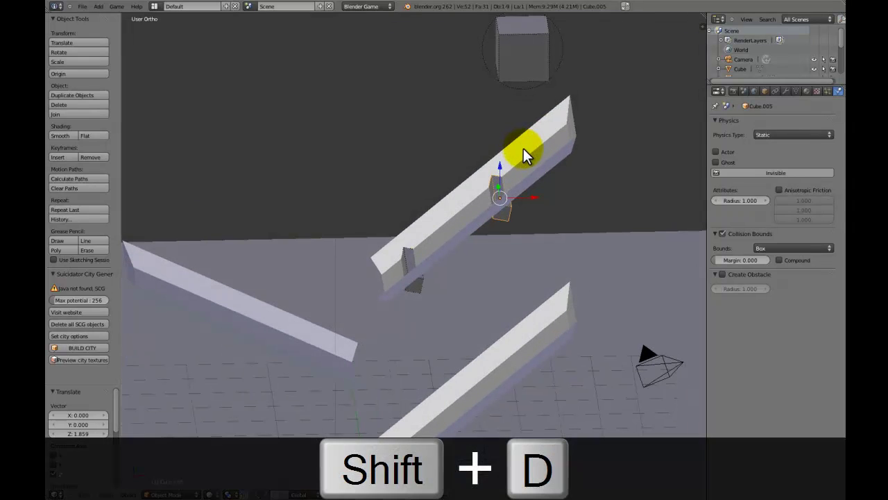
pyautogui.press('x')
pyautogui.press('z')
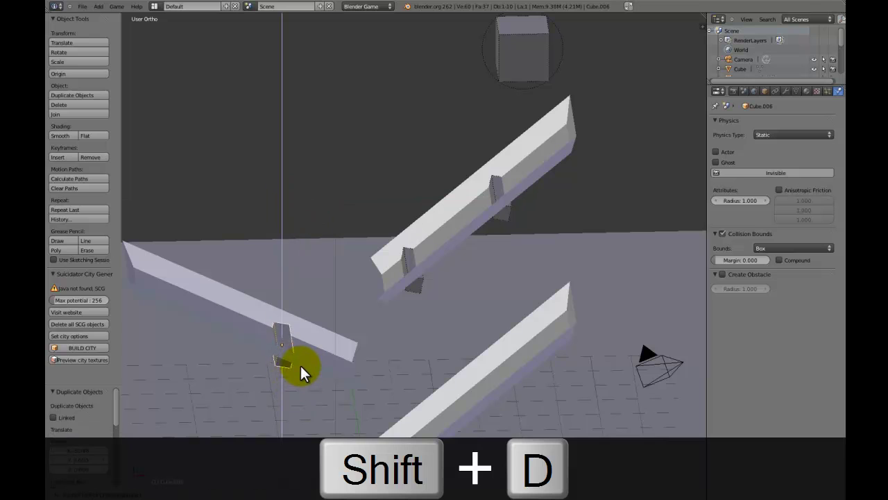
pyautogui.click(300, 363)
pyautogui.moveTo(300, 363); pyautogui.dragTo(301, 382, button='middle')
pyautogui.press('g')
pyautogui.press('x')
pyautogui.click(348, 384)
# Step: Tilt the left bump 36.281° around Y and set it down on the left chute
pyautogui.press('r')
pyautogui.press('y')
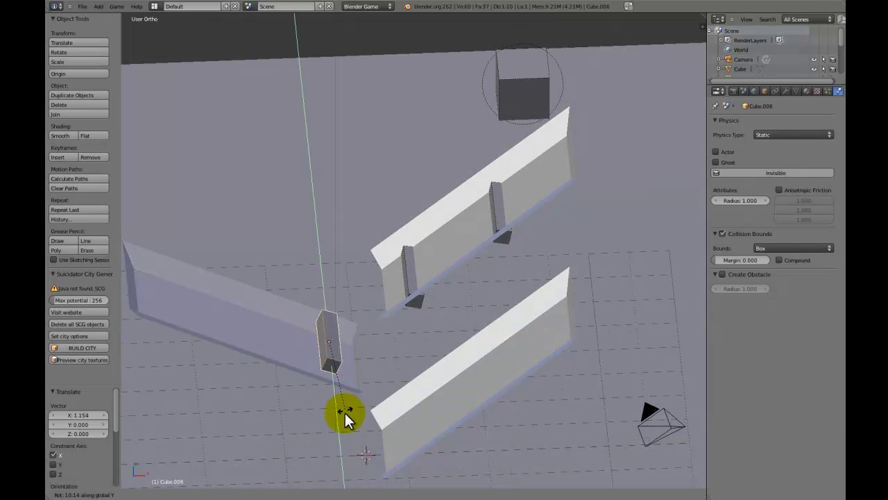
pyautogui.click(309, 439)
pyautogui.press('g')
pyautogui.press('z')
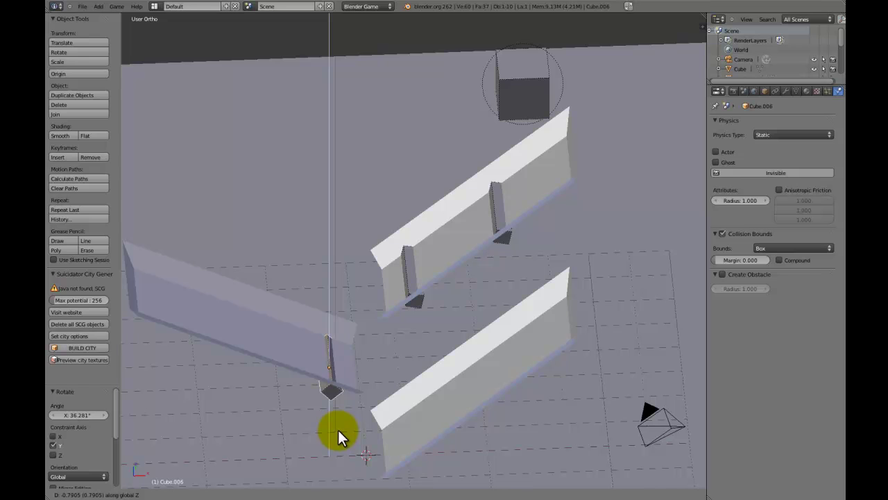
pyautogui.click(339, 424)
# Step: Duplicate the left chute's bump as a second bump beside the first, adjusting its height
pyautogui.hotkey('shift', 'd')
pyautogui.press('z')
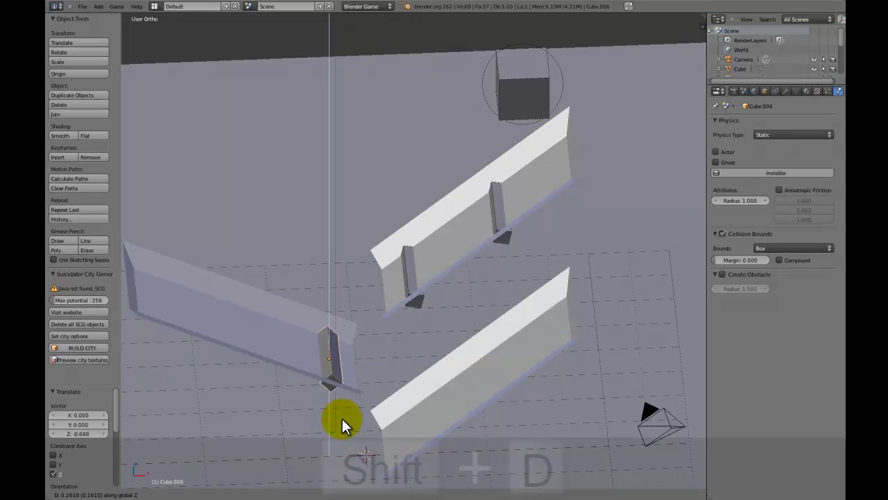
pyautogui.press('x')
pyautogui.click(254, 393)
pyautogui.press('g')
pyautogui.press('z')
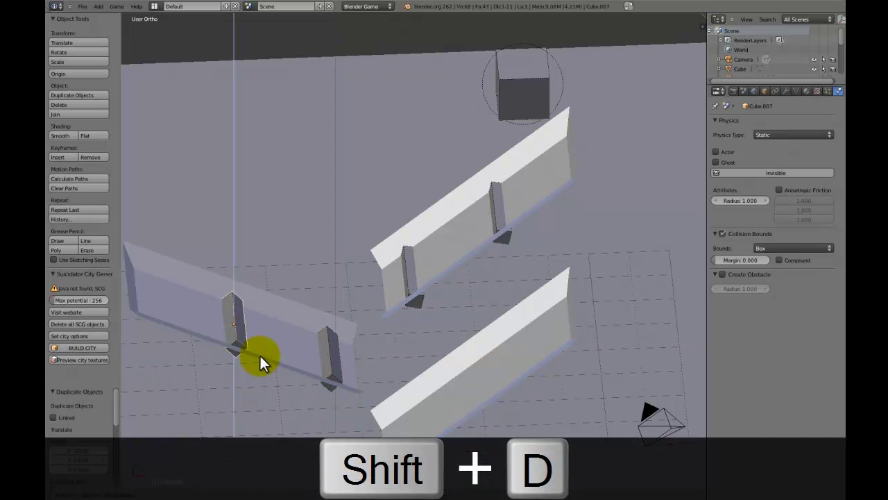
pyautogui.click(260, 363)
# Step: Space the second bump along the left chute and seat it on the surface
pyautogui.press('g')
pyautogui.press('x')
pyautogui.click(321, 376)
pyautogui.press('g')
pyautogui.press('z')
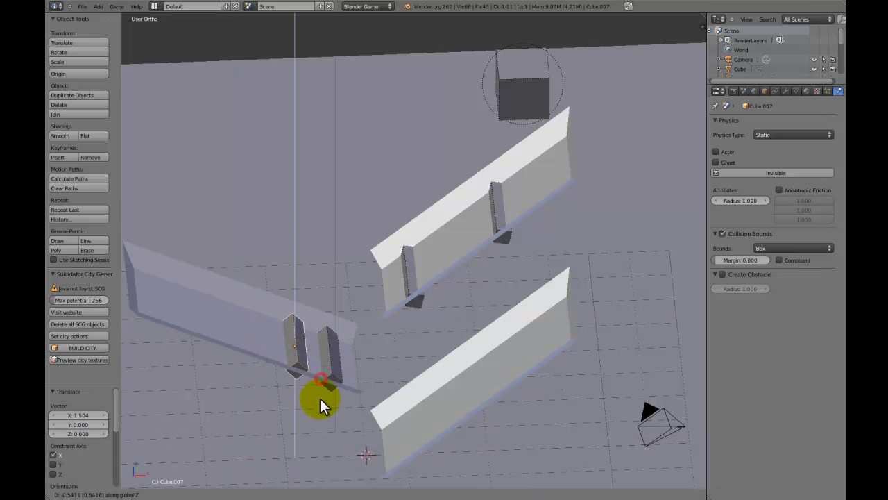
pyautogui.click(319, 399)
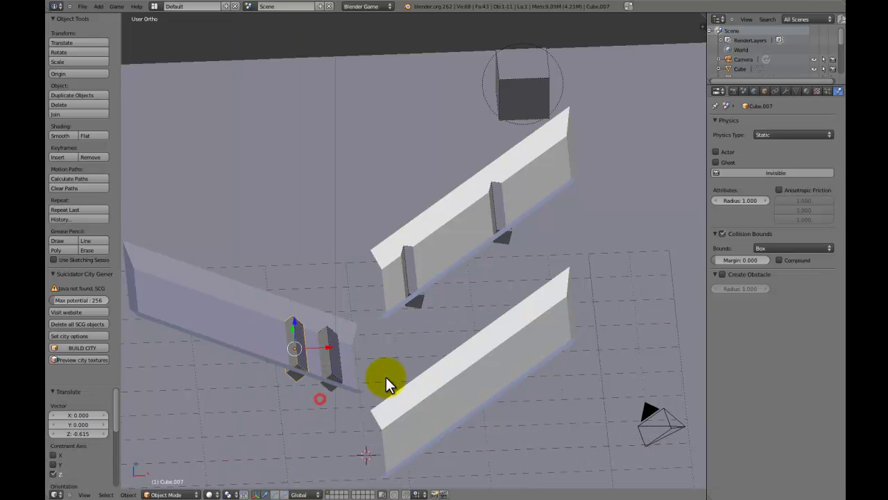
# Step: Copy the upper chute's bump onto the lower right-hand chute and test-run the fall
pyautogui.rightClick(415, 268)
pyautogui.rightClick(410, 272)
pyautogui.hotkey('shift', 'd')
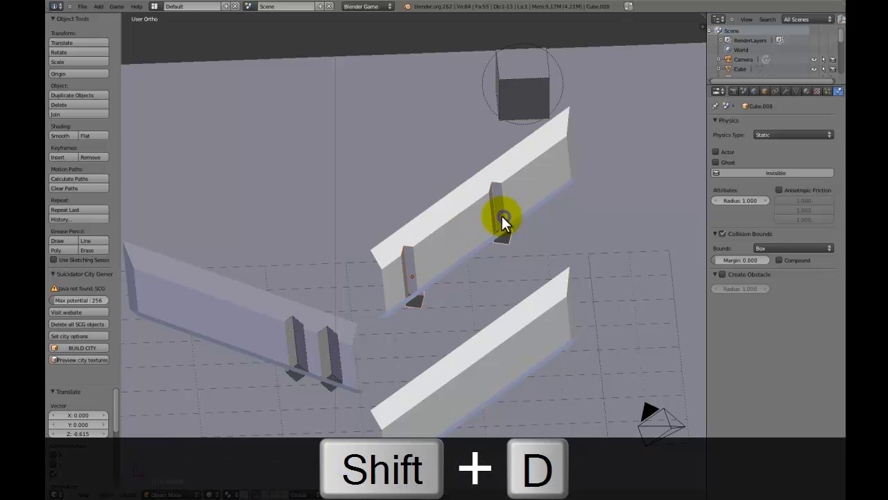
pyautogui.click(528, 375)
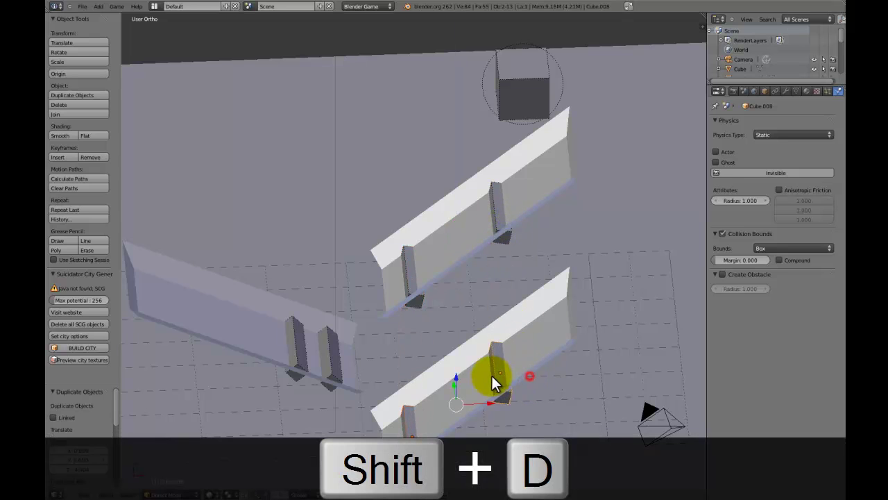
pyautogui.press('g')
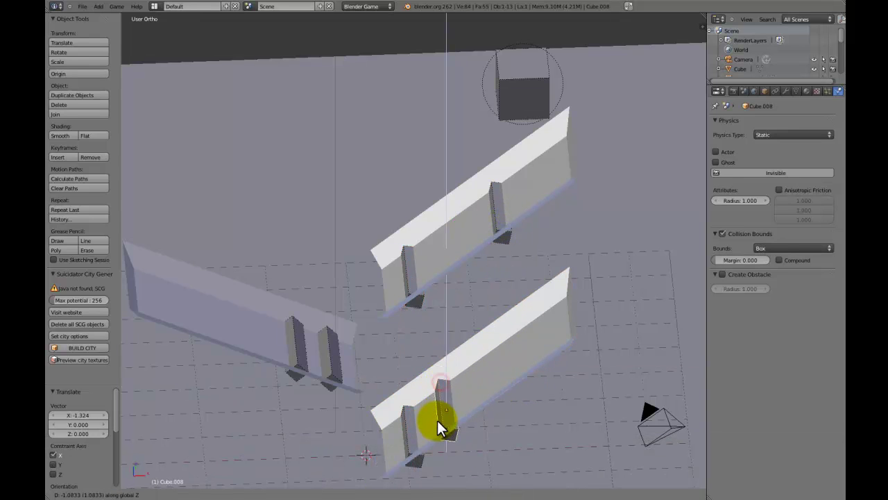
pyautogui.click(436, 422)
pyautogui.press('p')
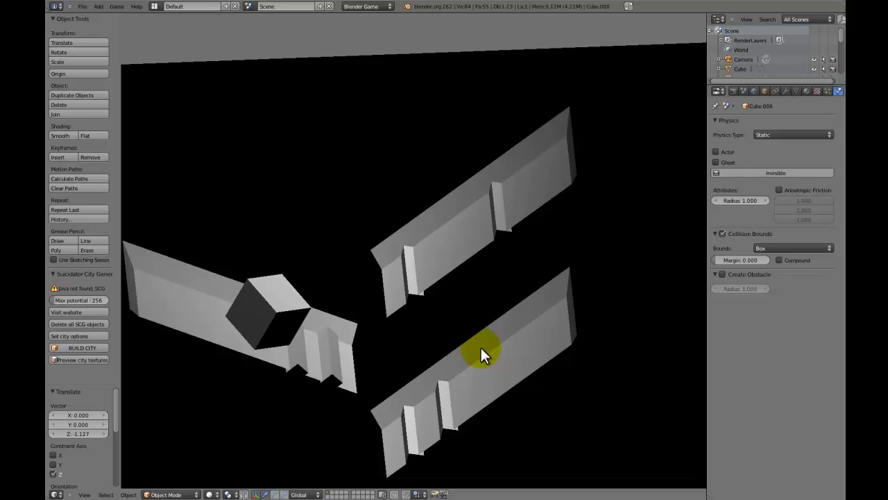
pyautogui.press('Escape')
# Step: Delete one bump from the left chute and test the fall again
pyautogui.rightClick(302, 339)
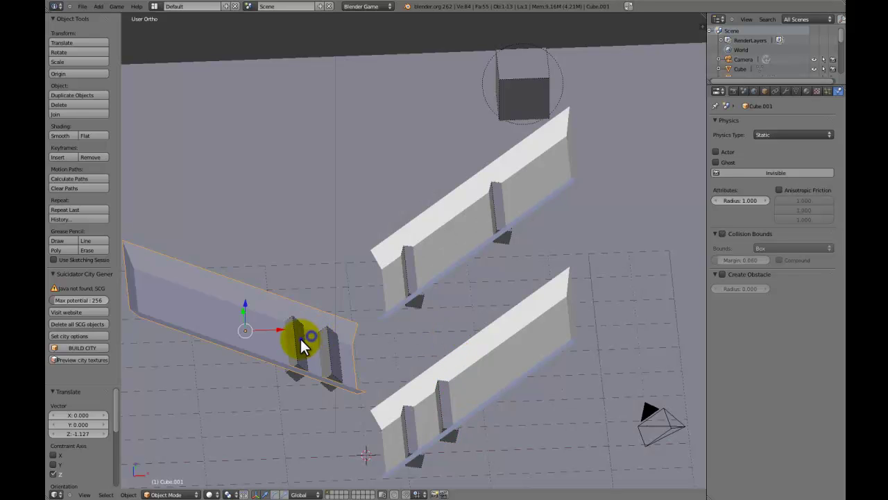
pyautogui.press('x')
pyautogui.click(302, 339)
pyautogui.press('p')
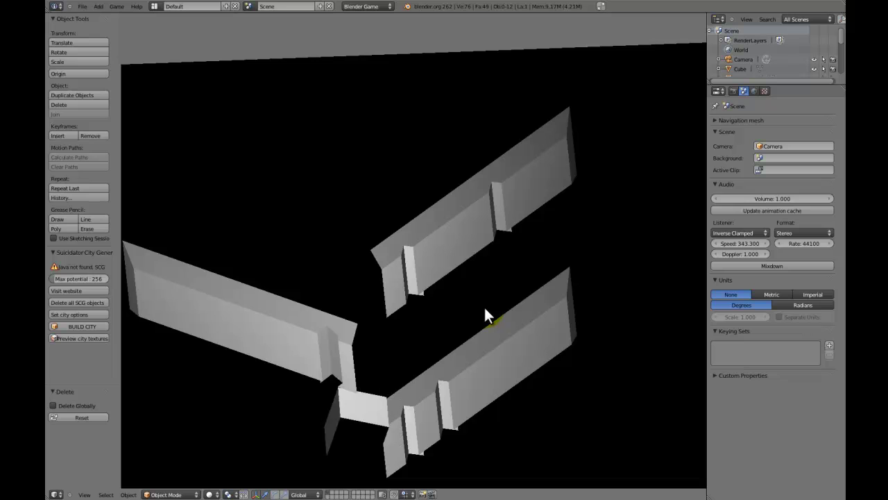
pyautogui.press('Escape')
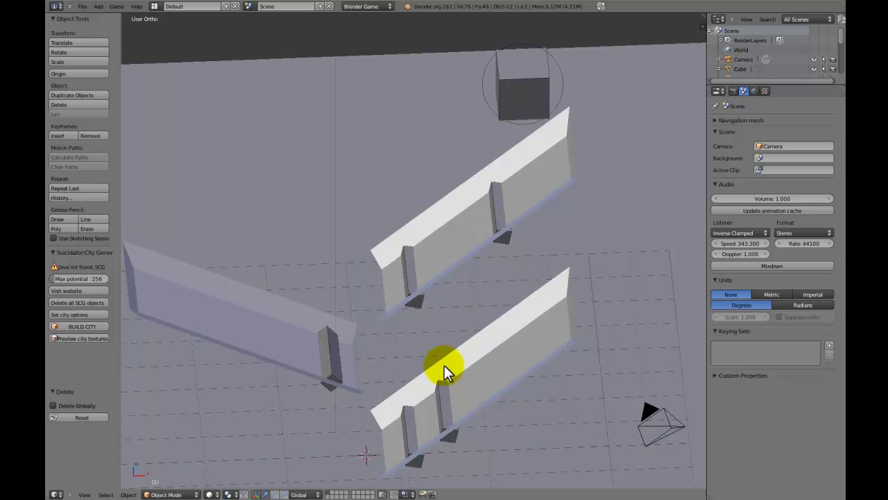
# Step: Duplicate the remaining left bump beside the original and test the fall
pyautogui.rightClick(341, 375)
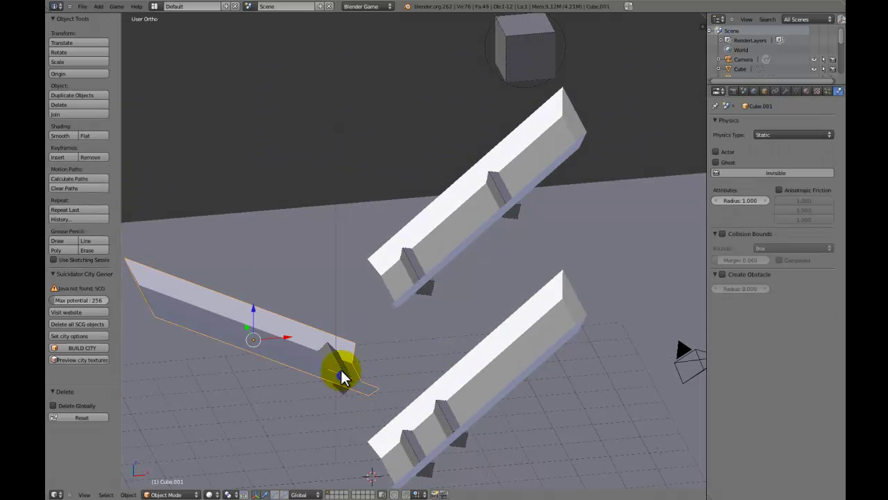
pyautogui.hotkey('shift', 'd')
pyautogui.press('x')
pyautogui.click(318, 370)
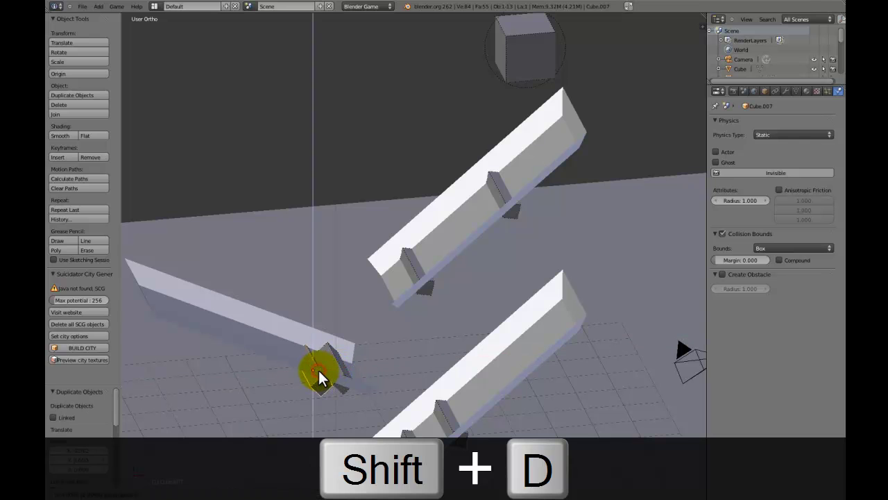
pyautogui.moveTo(319, 370)
pyautogui.mouseDown(button='middle')
pyautogui.moveTo(318, 385)
pyautogui.moveTo(308, 379)
pyautogui.mouseUp(button='middle')
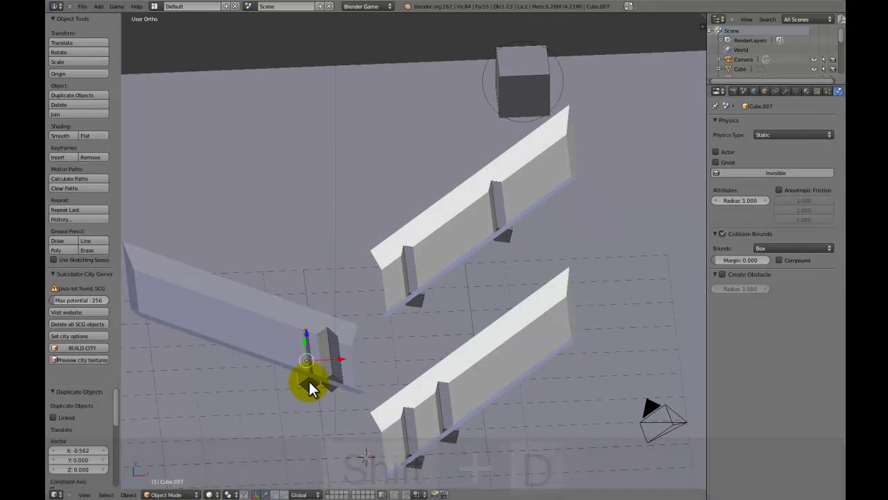
pyautogui.press('p')
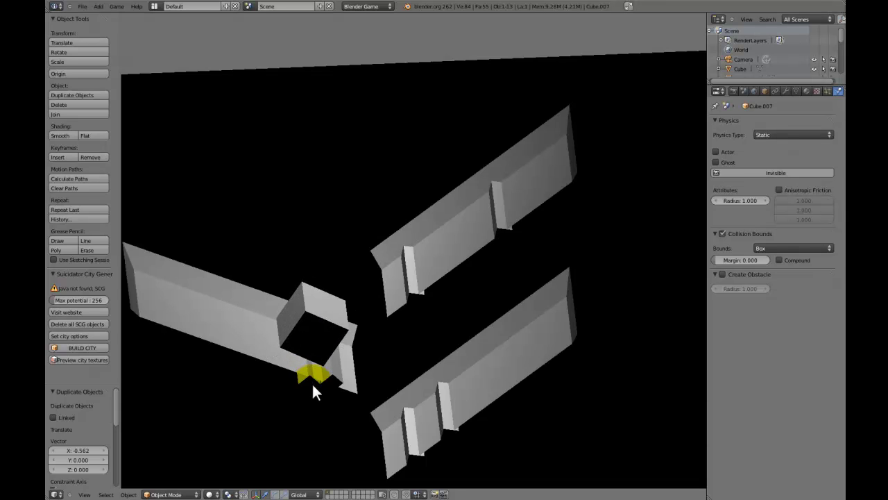
pyautogui.press('Escape')
# Step: Delete the extra copied bump and view the scene from a low angle
pyautogui.press('x')
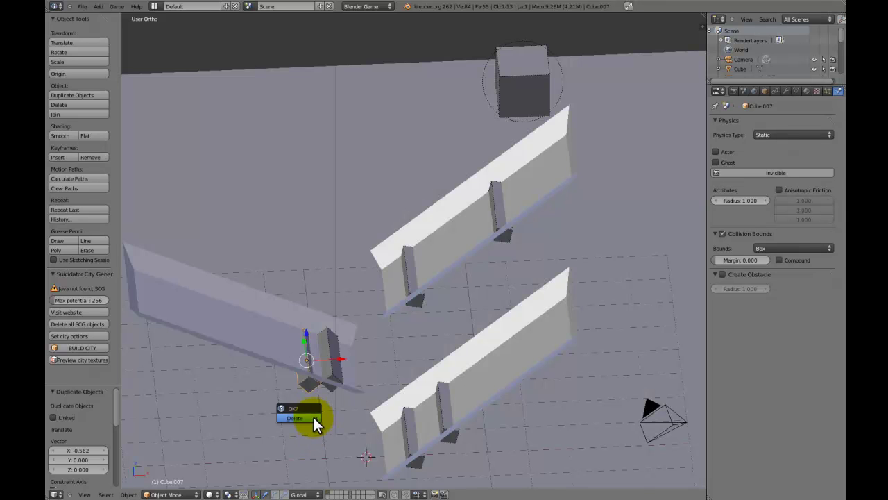
pyautogui.click(313, 415)
pyautogui.scroll(-4, 316, 388)
pyautogui.moveTo(327, 384); pyautogui.dragTo(416, 277, button='middle')
pyautogui.scroll(4, 416, 278)
pyautogui.moveTo(395, 345); pyautogui.dragTo(370, 239, button='middle')
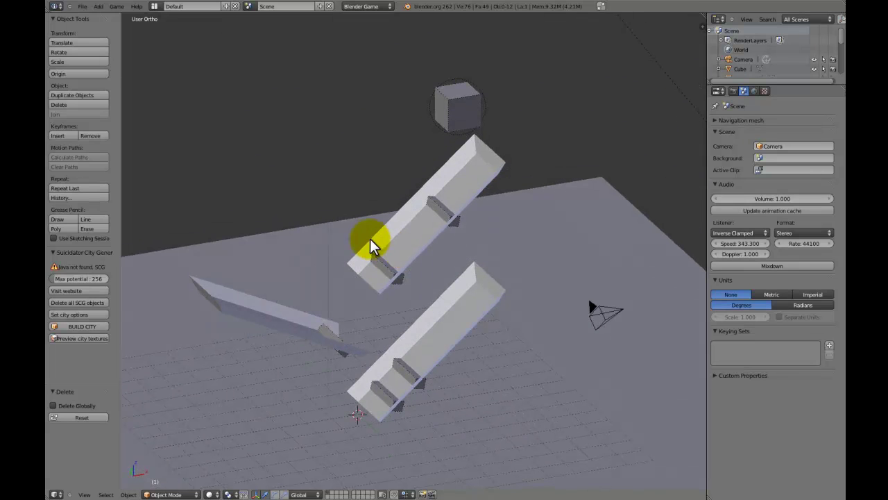
# Step: Turn on Game > Record Animation and run the game to record the cube's fall as keyframes
pyautogui.click(348, 8)
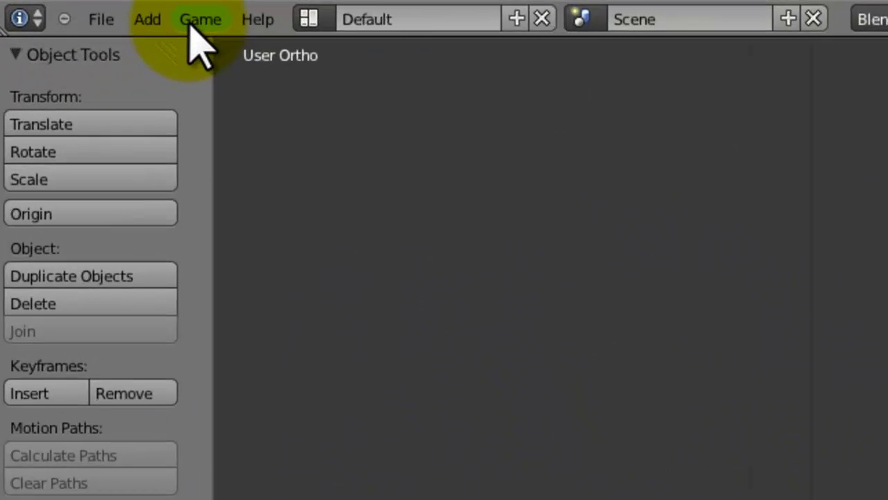
pyautogui.click(194, 25)
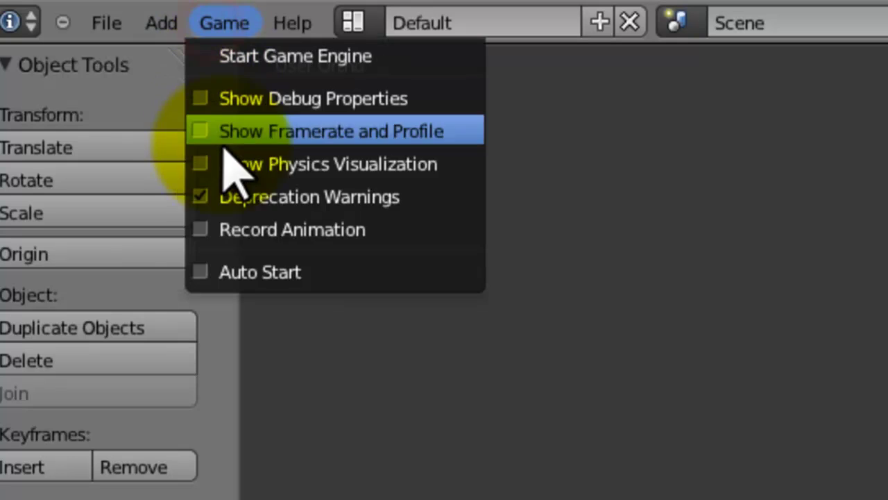
pyautogui.click(243, 230)
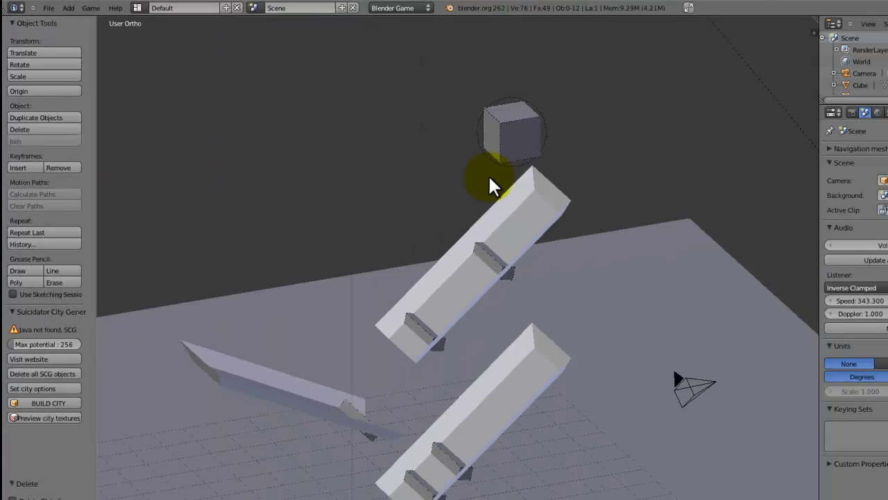
pyautogui.press('p')
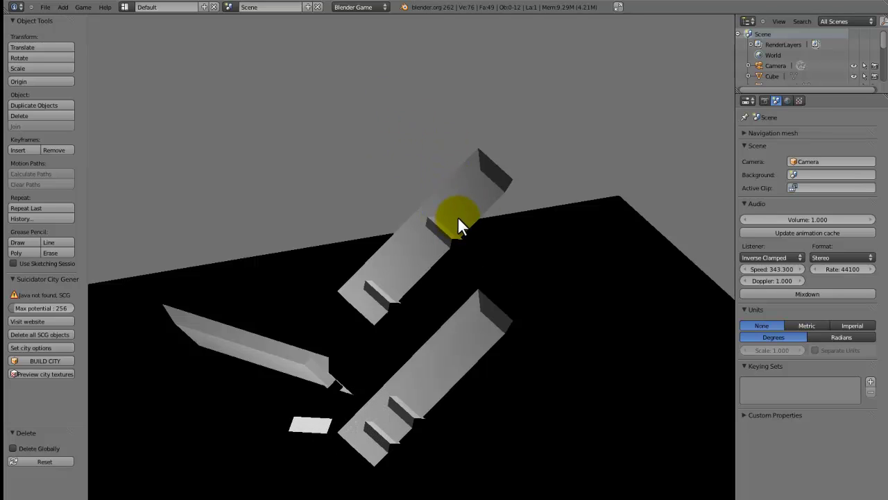
pyautogui.press('Escape')
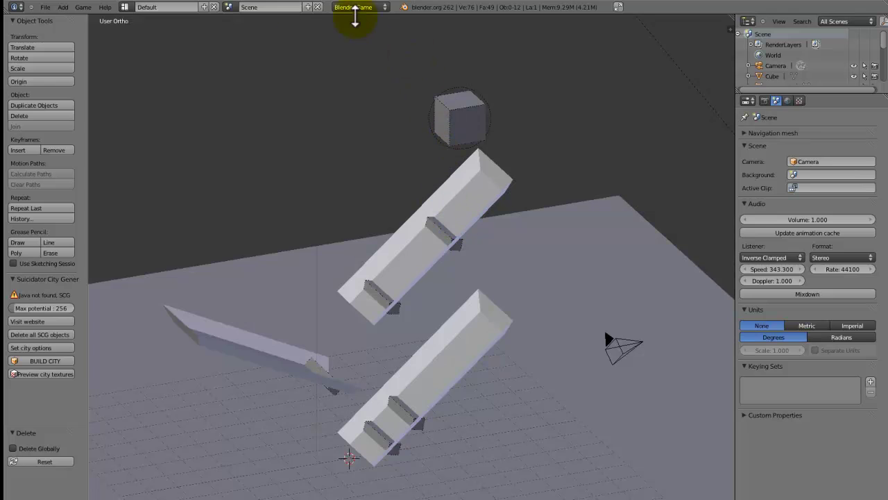
# Step: Switch to Blender Render, rewind to the first frame and play the baked animation
pyautogui.click(347, 9)
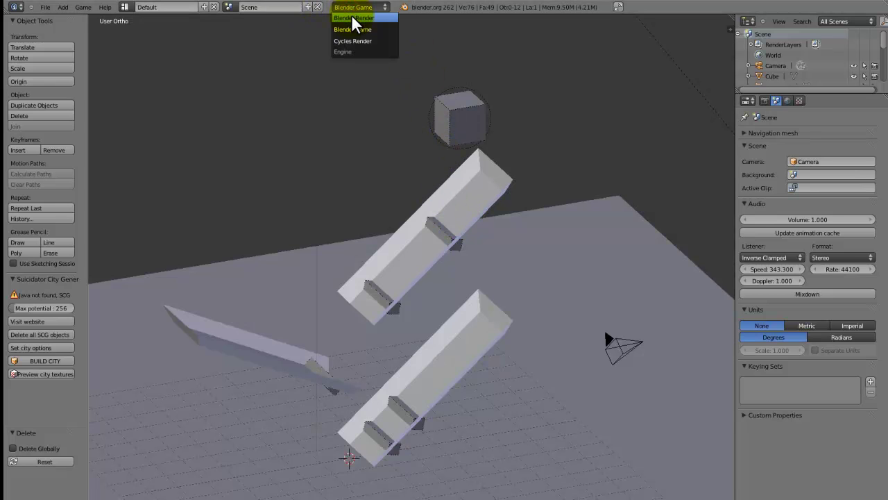
pyautogui.click(354, 18)
pyautogui.hotkey('shift', 'Left')
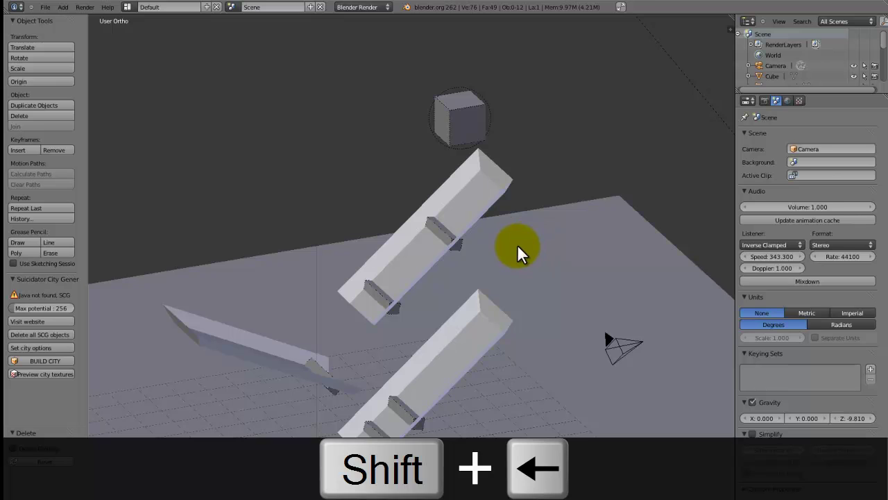
pyautogui.hotkey('alt', 'a')
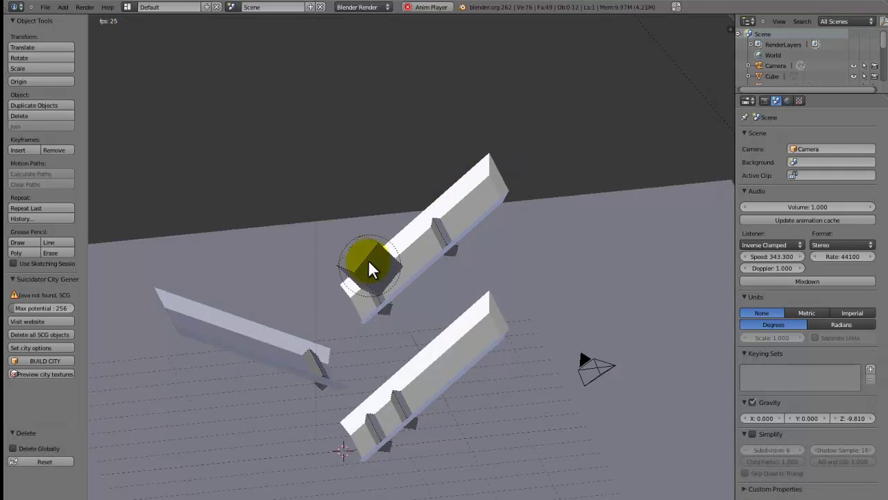
# Step: Select the cube, add a Timeline area below the viewport, scrub to frame 186, then stop playback
pyautogui.rightClick(368, 267)
pyautogui.moveTo(21, 496); pyautogui.dragTo(29, 495)
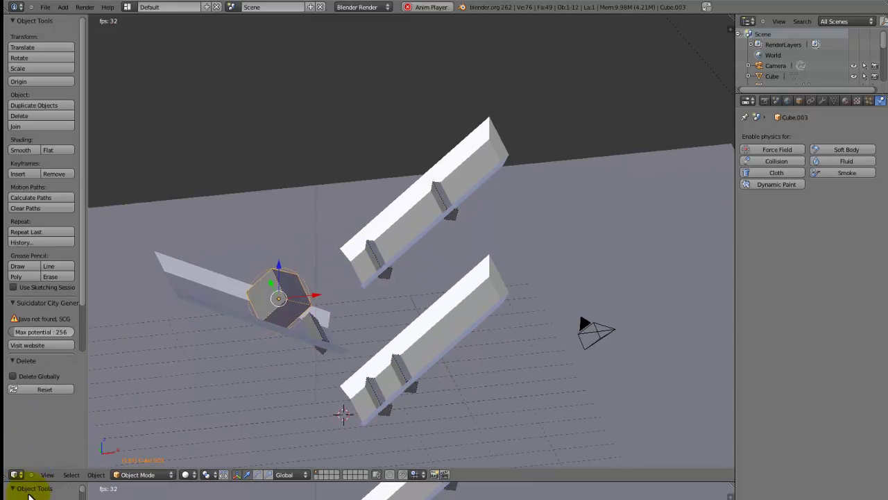
pyautogui.click(14, 499)
pyautogui.click(41, 499)
pyautogui.moveTo(460, 499); pyautogui.dragTo(509, 499)
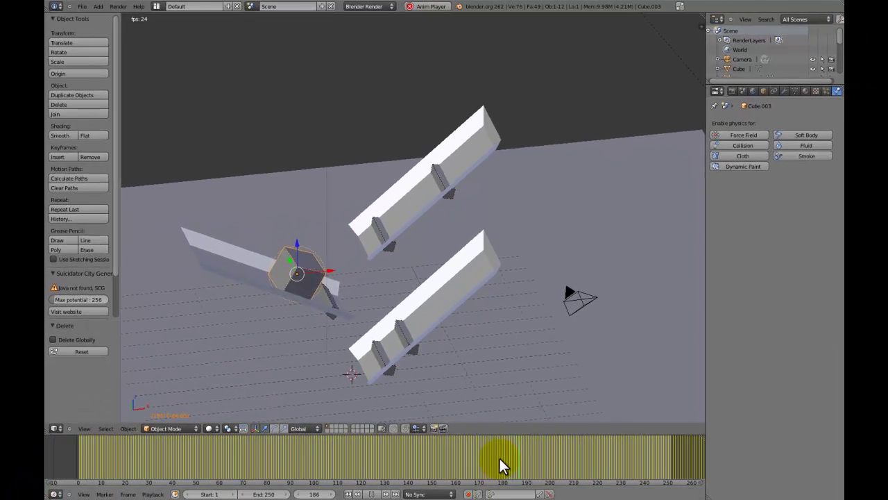
pyautogui.scroll(-5, 510, 459)
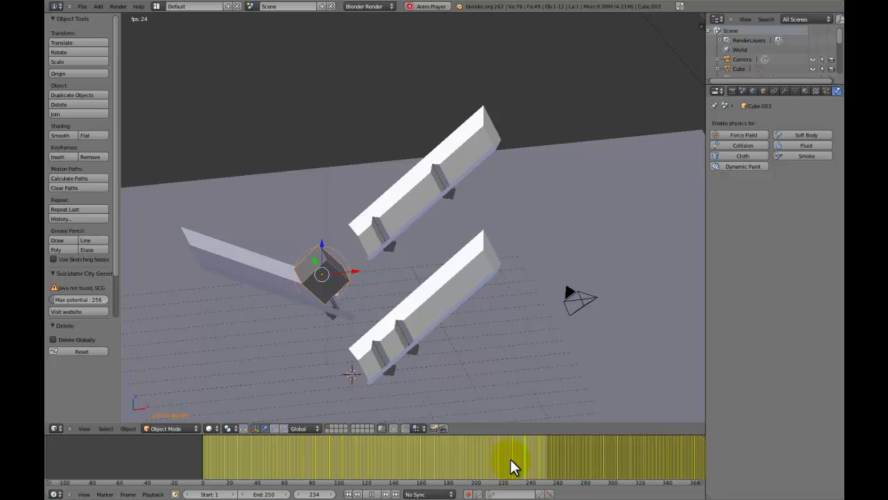
pyautogui.scroll(3, 510, 458)
pyautogui.keyDown('shift'); pyautogui.moveTo(523, 250); pyautogui.dragTo(496, 216, button='middle'); pyautogui.keyUp('shift')
pyautogui.hotkey('alt', 'a')
# Step: Switch the render engine to Blender Game, rewind to frame one and enlarge the 3D view
pyautogui.click(366, 7)
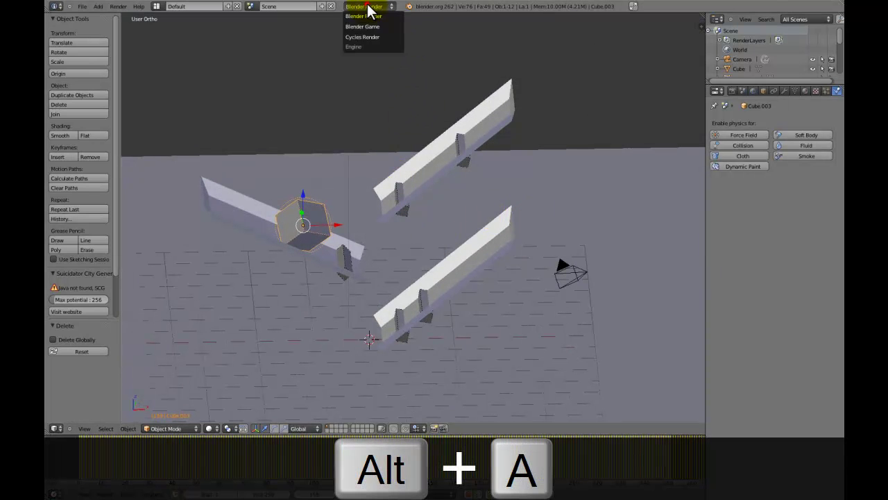
pyautogui.click(362, 27)
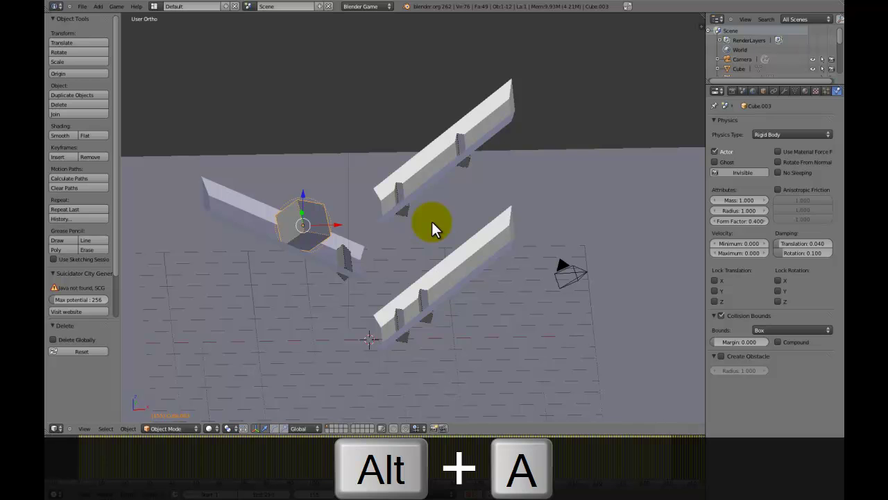
pyautogui.hotkey('shift', 'Left')
pyautogui.moveTo(431, 221); pyautogui.dragTo(449, 298, button='middle')
pyautogui.scroll(-2, 469, 296)
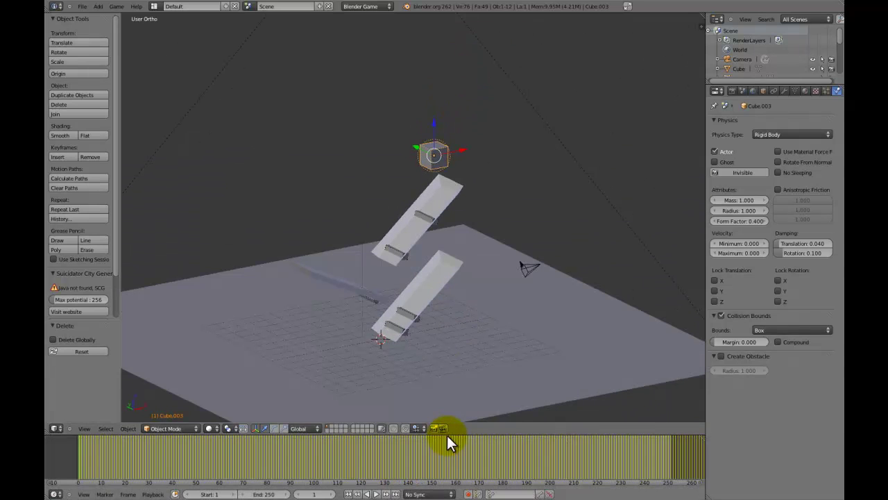
pyautogui.moveTo(452, 436); pyautogui.dragTo(456, 454)
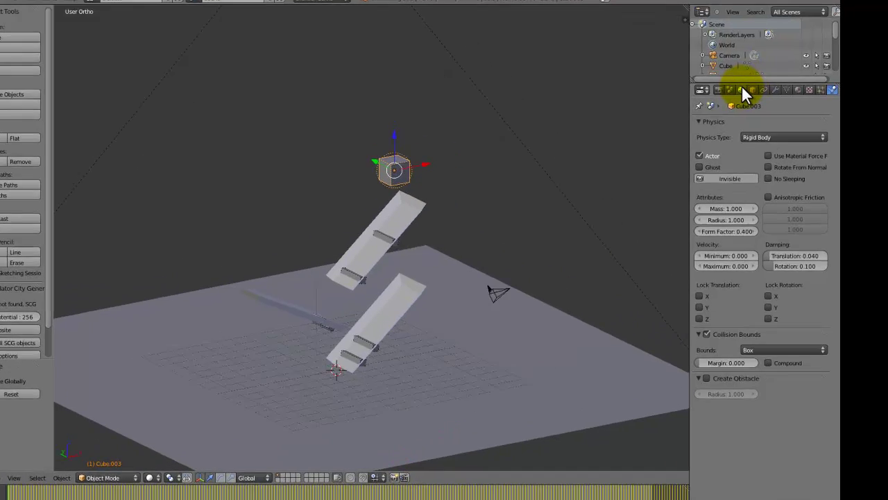
# Step: Bring up the World physics settings in the Properties panel
pyautogui.click(754, 91)
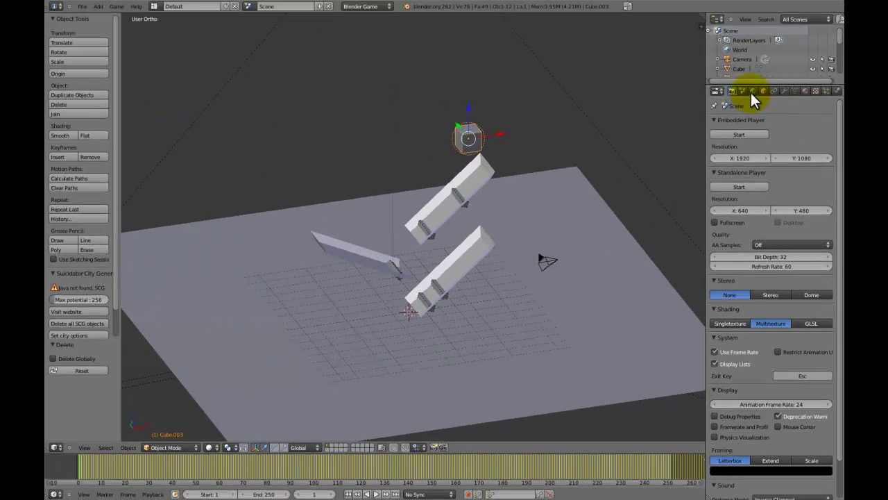
pyautogui.click(753, 91)
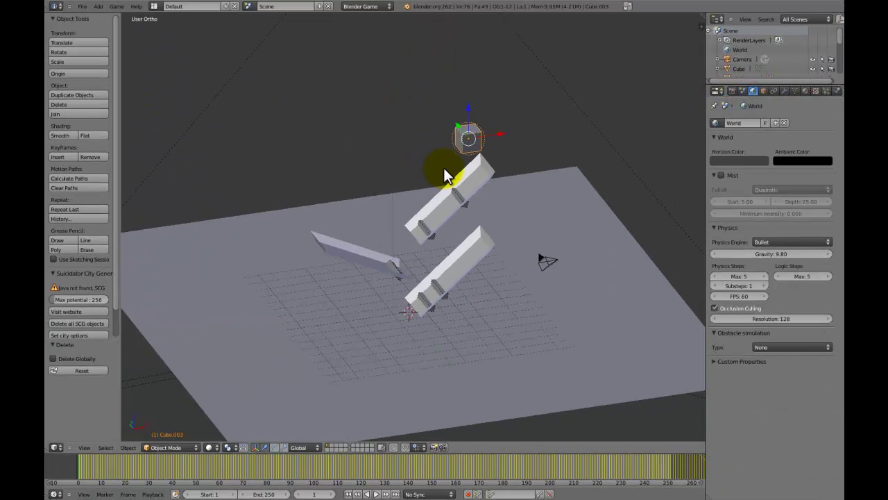
pyautogui.scroll(3, 462, 231)
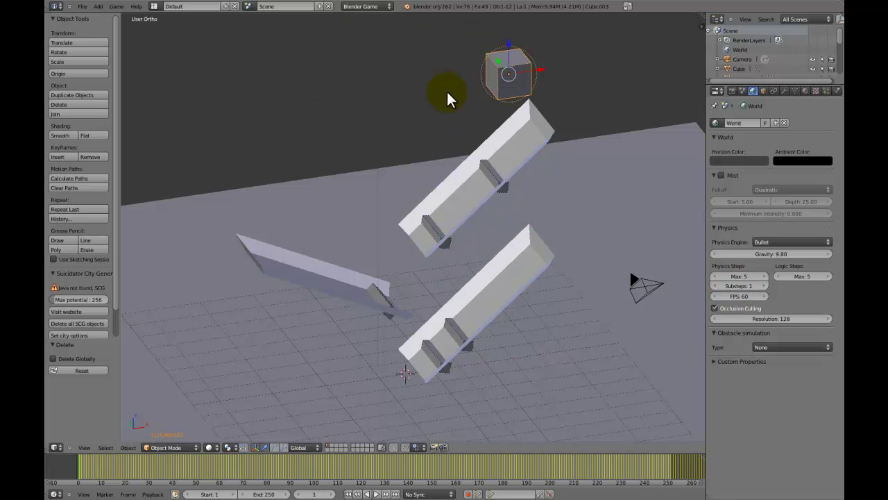
pyautogui.moveTo(448, 94); pyautogui.dragTo(438, 153, button='middle')
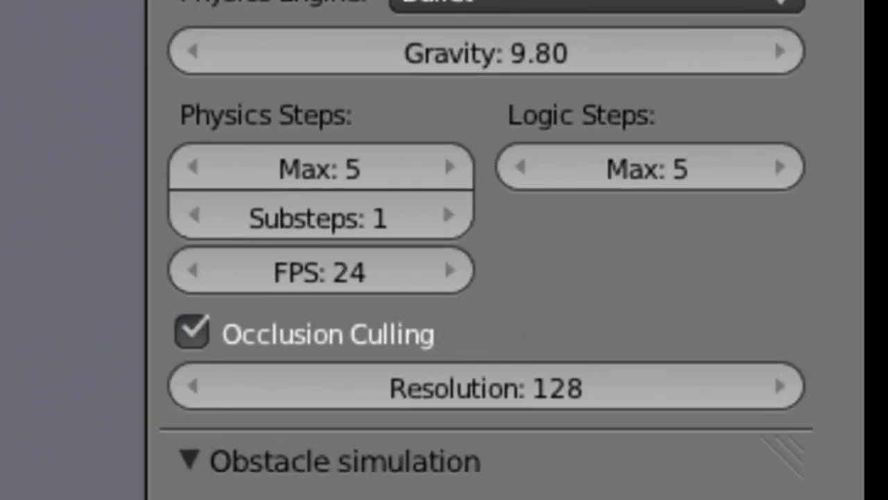
# Step: Run the game at 24 FPS physics to watch the cube fall, then rewind and reorbit the view
pyautogui.press('p')
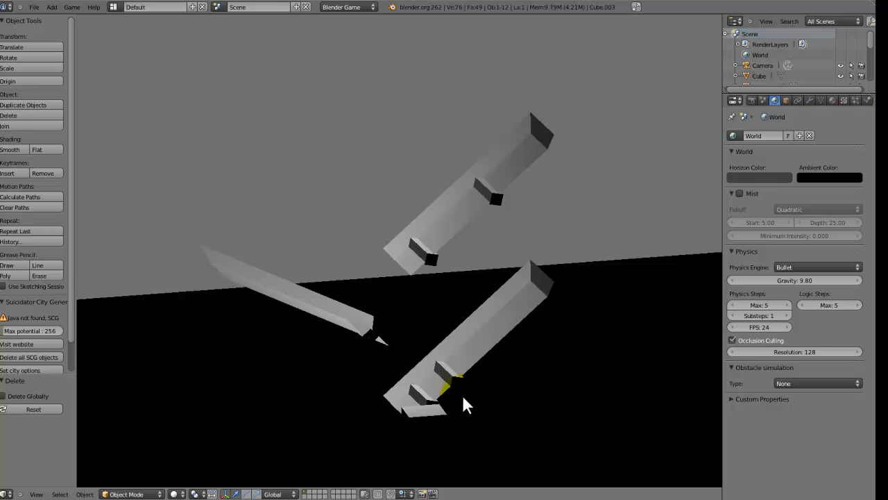
pyautogui.press('Escape')
pyautogui.hotkey('shift', 'Left')
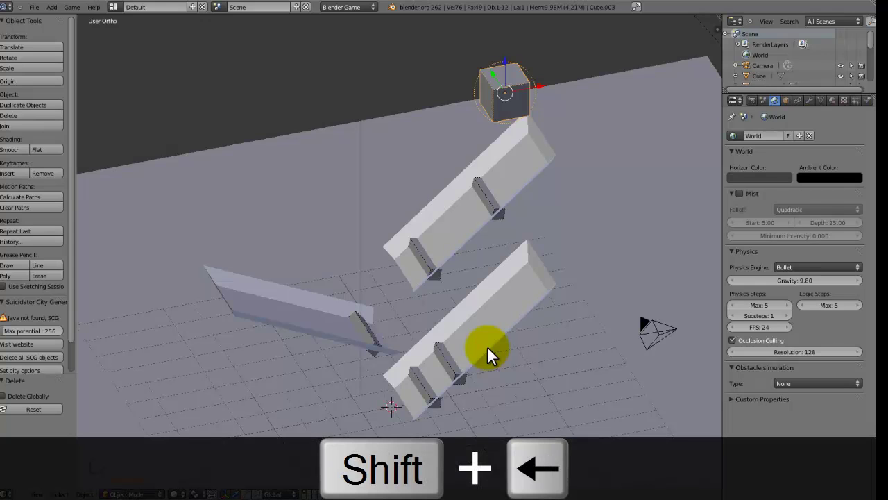
pyautogui.moveTo(358, 317); pyautogui.dragTo(560, 179, button='middle')
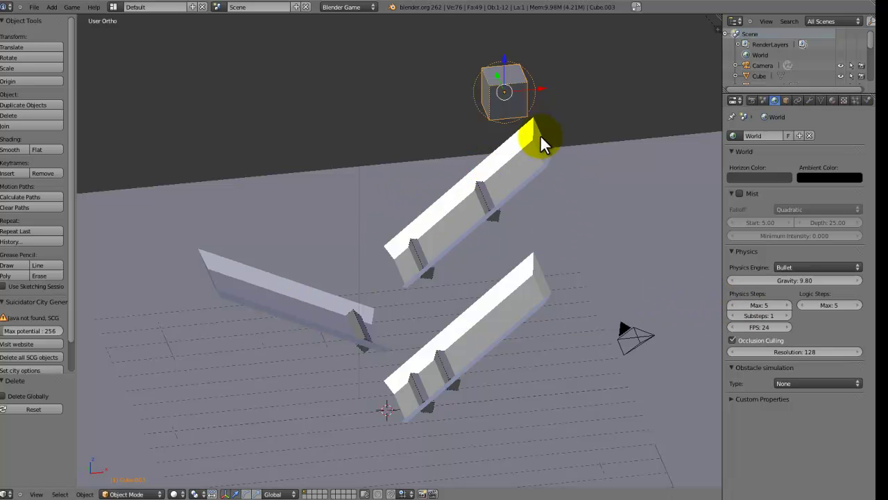
pyautogui.scroll(-5, 472, 239)
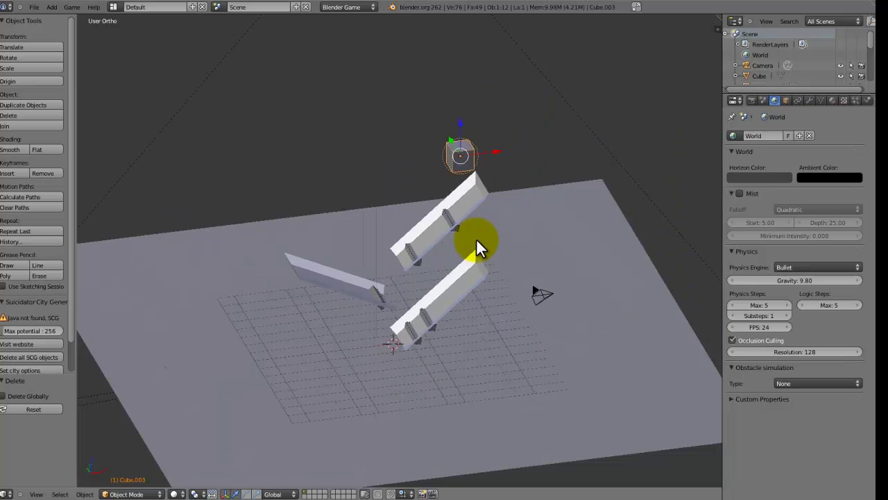
pyautogui.moveTo(476, 238); pyautogui.dragTo(401, 193, button='middle')
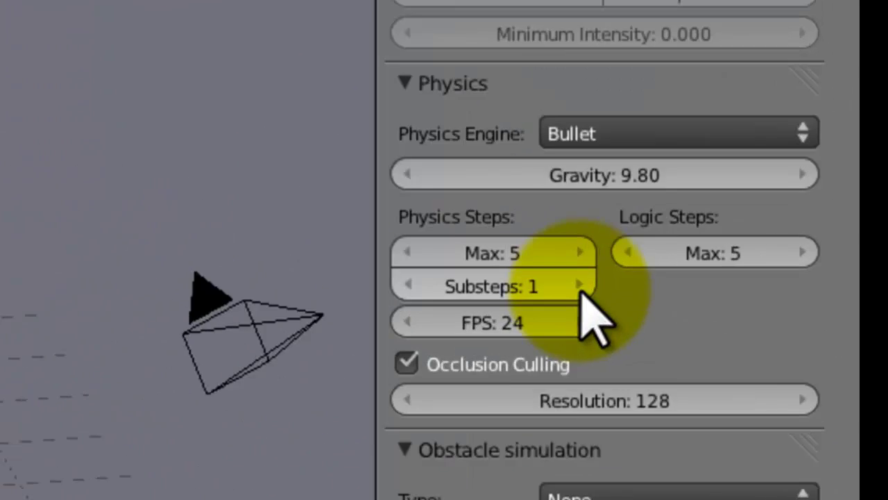
# Step: Raise the physics substeps to 5 and run the game twice to test the cube's fall
pyautogui.click(788, 317)
pyautogui.click(373, 262)
pyautogui.click(373, 263)
pyautogui.click(372, 262)
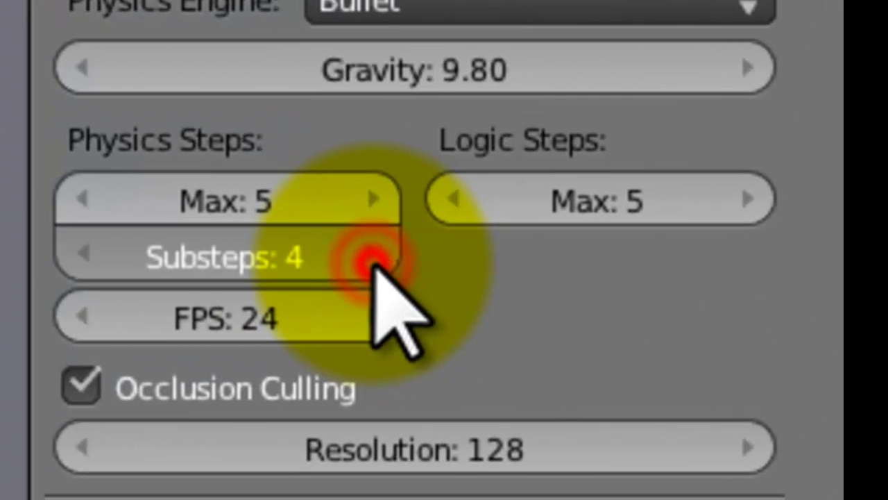
pyautogui.click(372, 262)
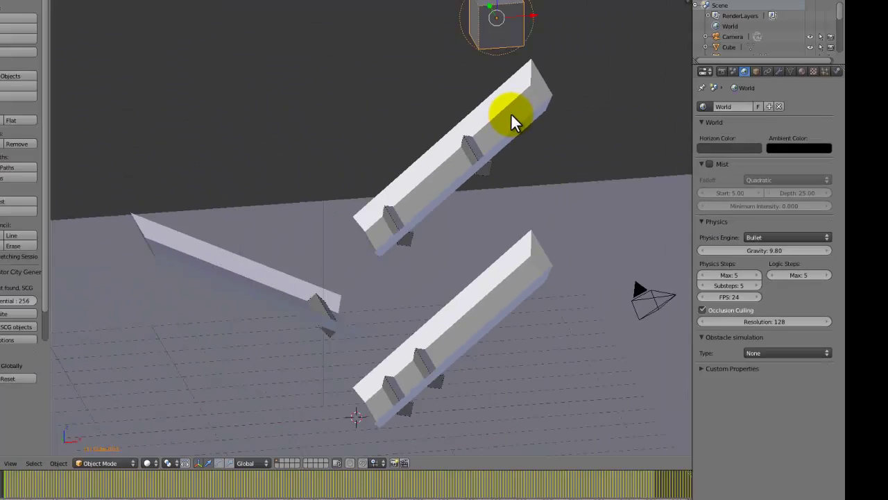
pyautogui.press('p')
pyautogui.press('Escape')
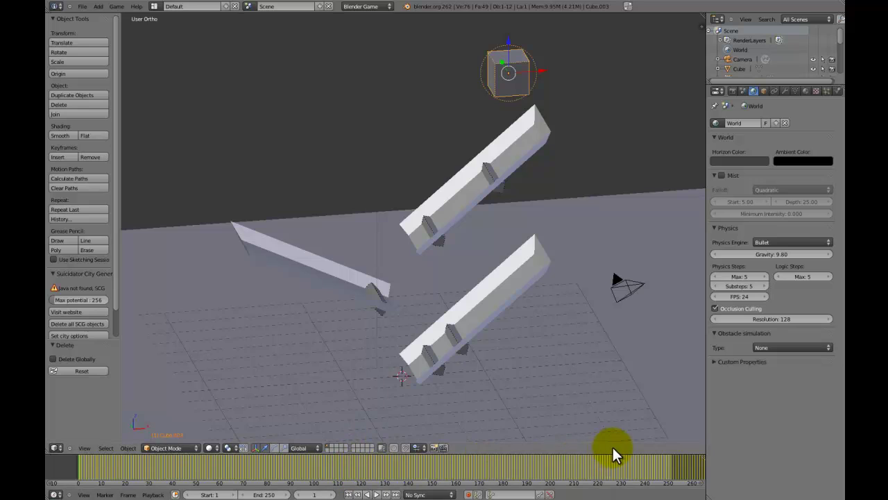
pyautogui.press('p')
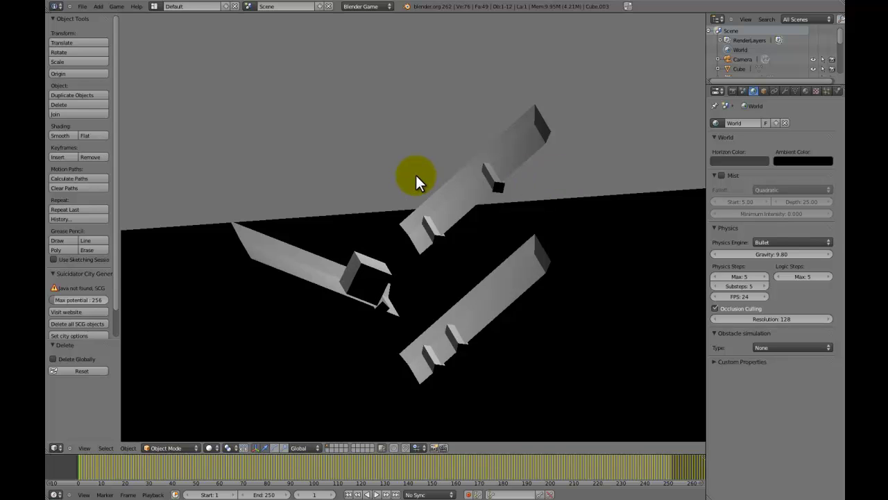
pyautogui.press('Escape')
# Step: Lower the left slanted beam about 0.163 units along Z and rerun the game to test
pyautogui.hotkey('shift', 'Left')
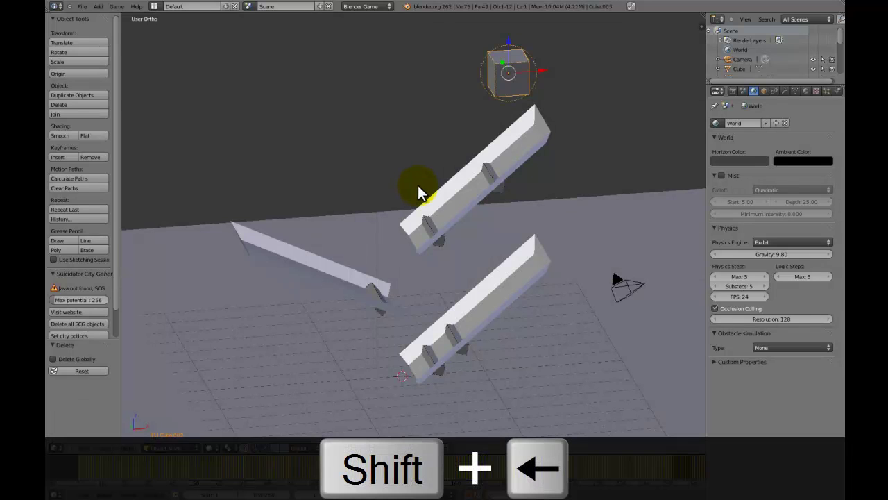
pyautogui.scroll(2, 403, 209)
pyautogui.rightClick(365, 327)
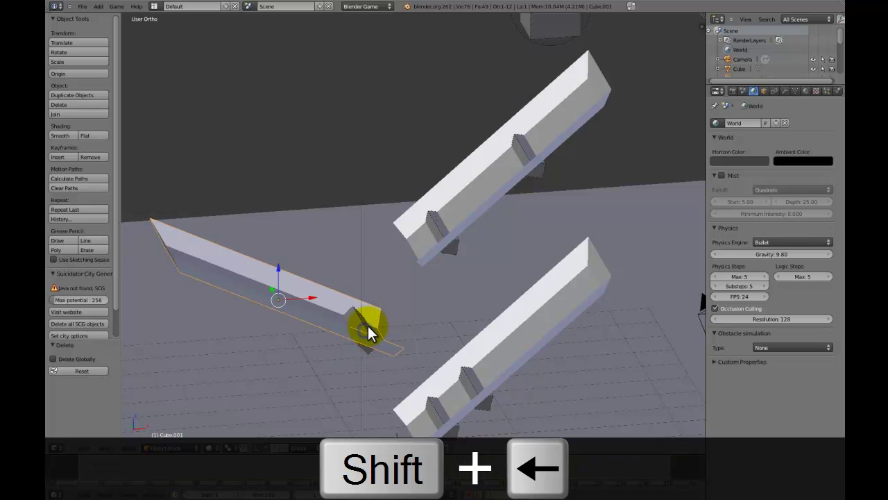
pyautogui.press('g')
pyautogui.press('z')
pyautogui.click(369, 327)
pyautogui.scroll(-1, 378, 305)
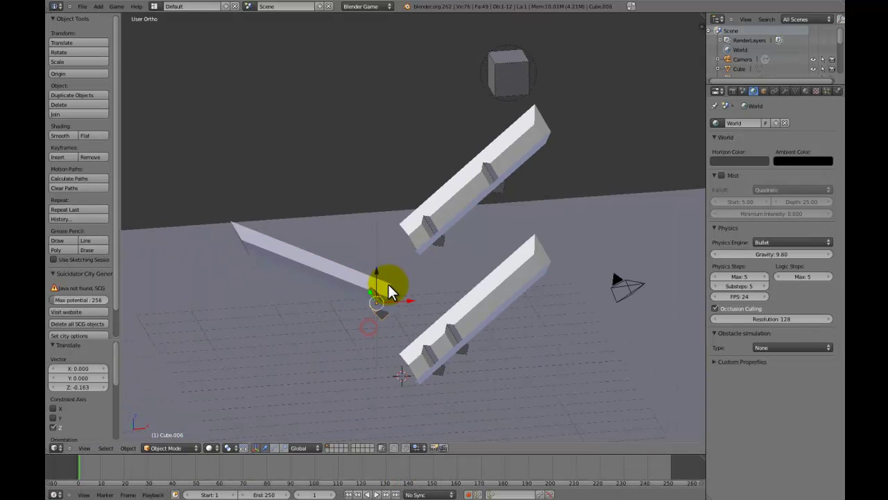
pyautogui.press('p')
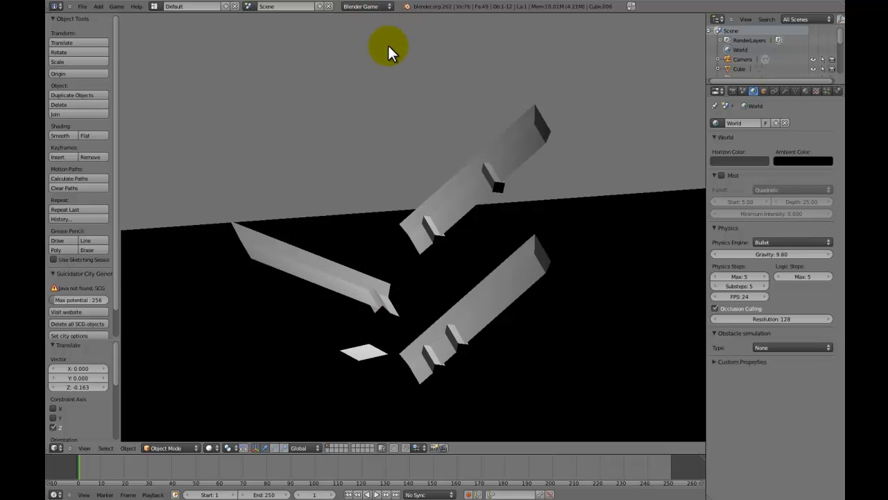
pyautogui.press('Escape')
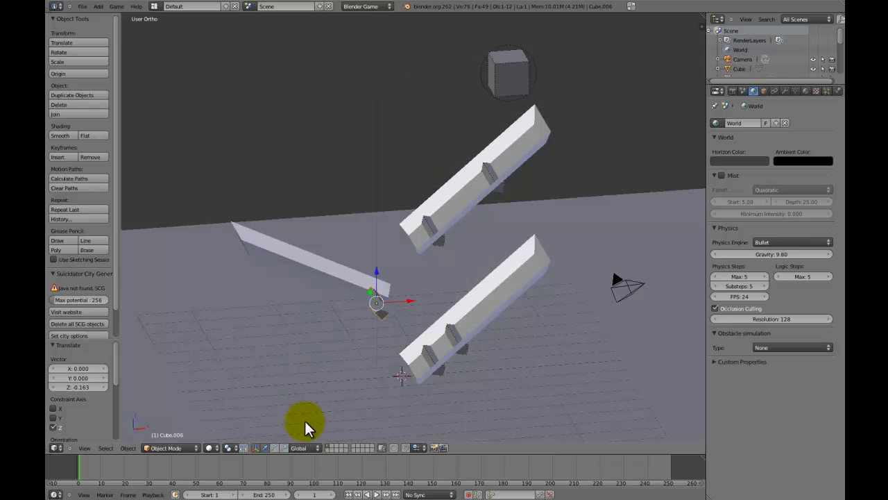
# Step: Switch the render engine to Blender Render and play the baked animation from frame 1
pyautogui.click(387, 7)
pyautogui.click(381, 15)
pyautogui.hotkey('shift', 'Left')
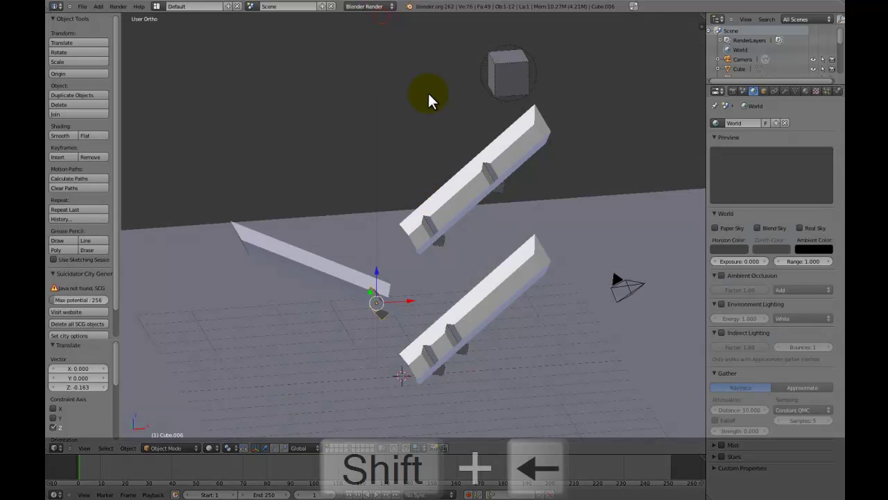
pyautogui.hotkey('alt', 'a')
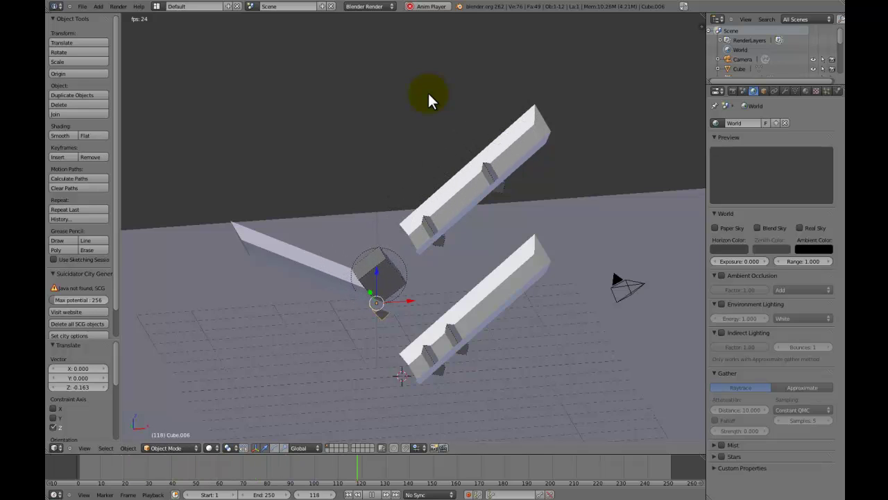
# Step: Orbit and zoom the 3D view to watch the cube tumble down the chutes from several angles
pyautogui.moveTo(466, 287); pyautogui.dragTo(486, 254, button='middle')
pyautogui.scroll(3, 479, 282)
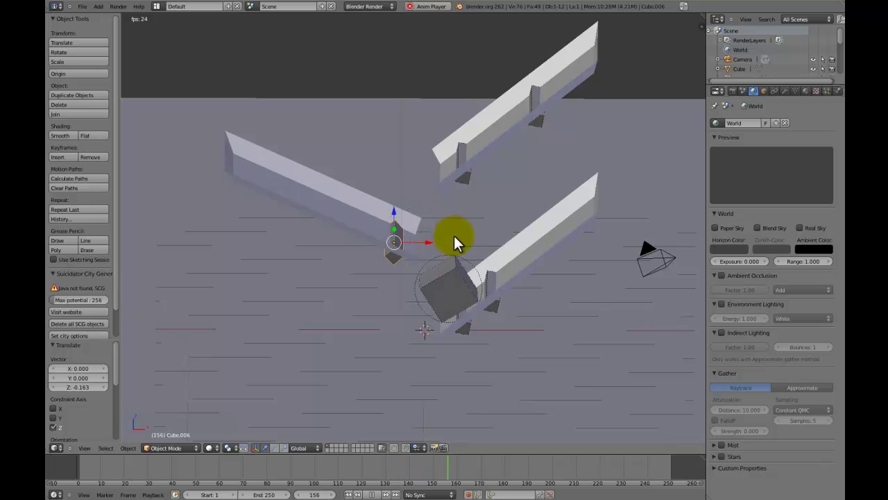
pyautogui.moveTo(452, 234); pyautogui.dragTo(415, 267, button='middle')
pyautogui.scroll(5, 415, 266)
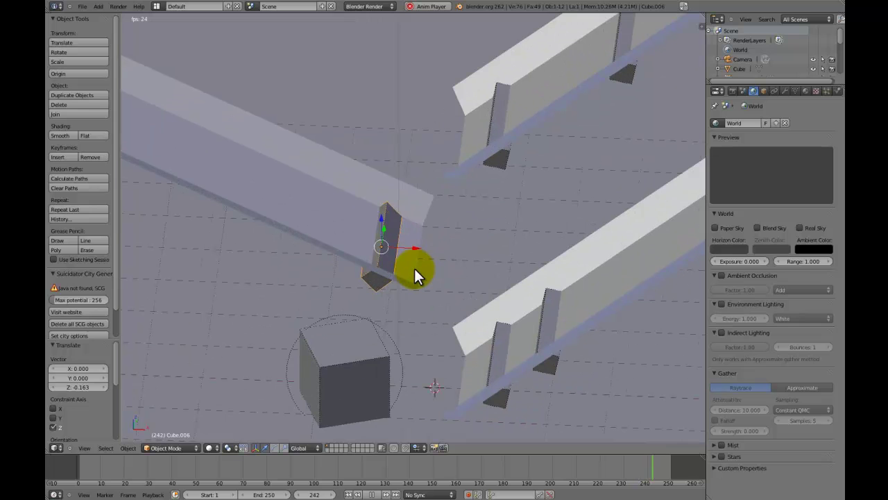
pyautogui.scroll(-5, 413, 266)
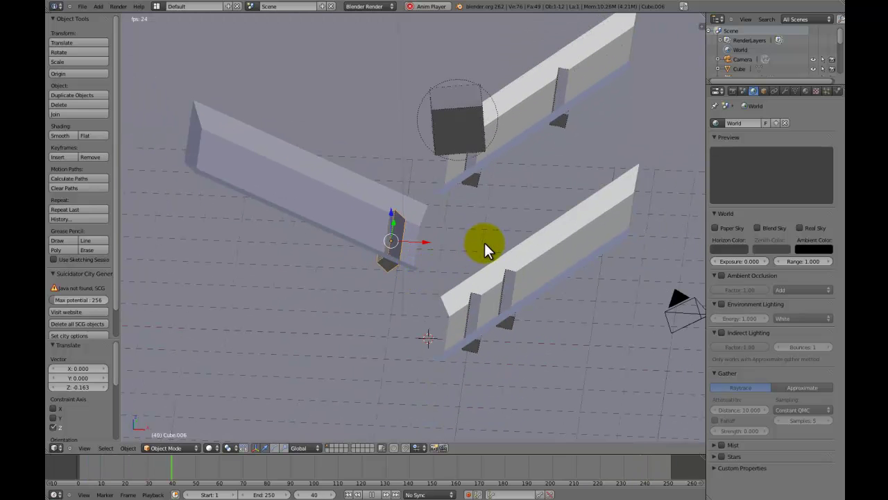
pyautogui.moveTo(485, 247); pyautogui.dragTo(558, 225, button='middle')
pyautogui.scroll(-5, 558, 225)
pyautogui.scroll(5, 553, 227)
pyautogui.scroll(-4, 548, 226)
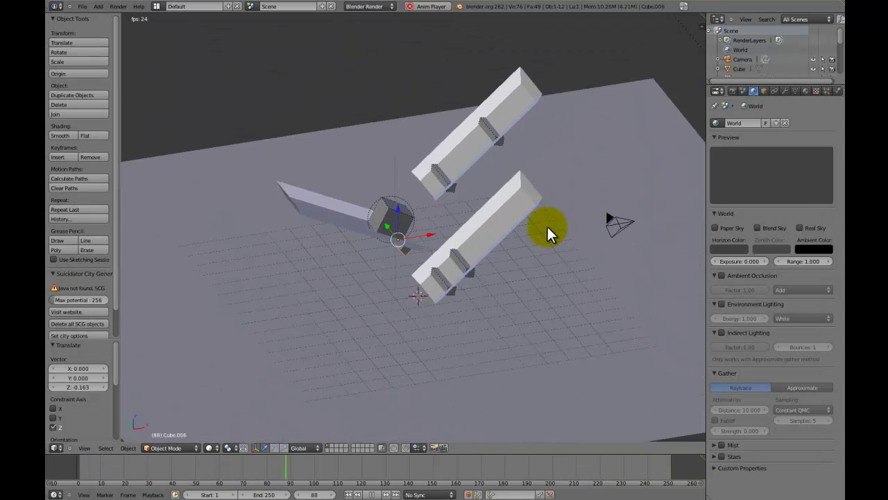
pyautogui.scroll(3, 547, 225)
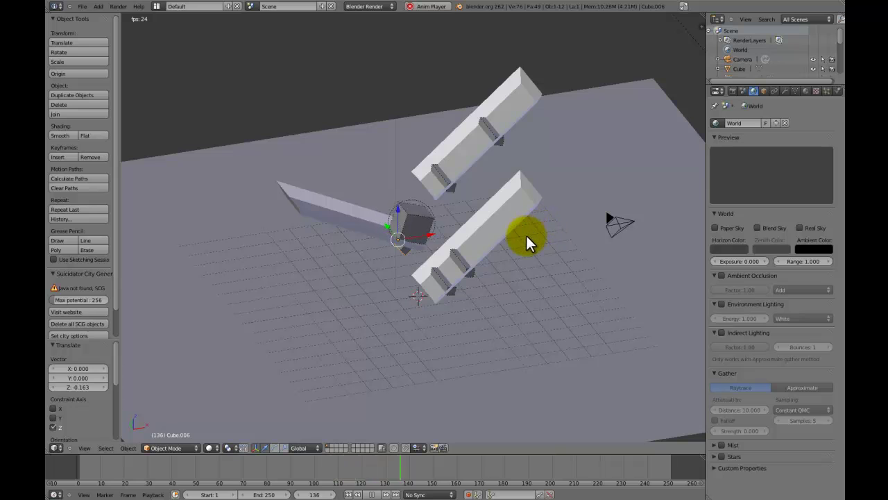